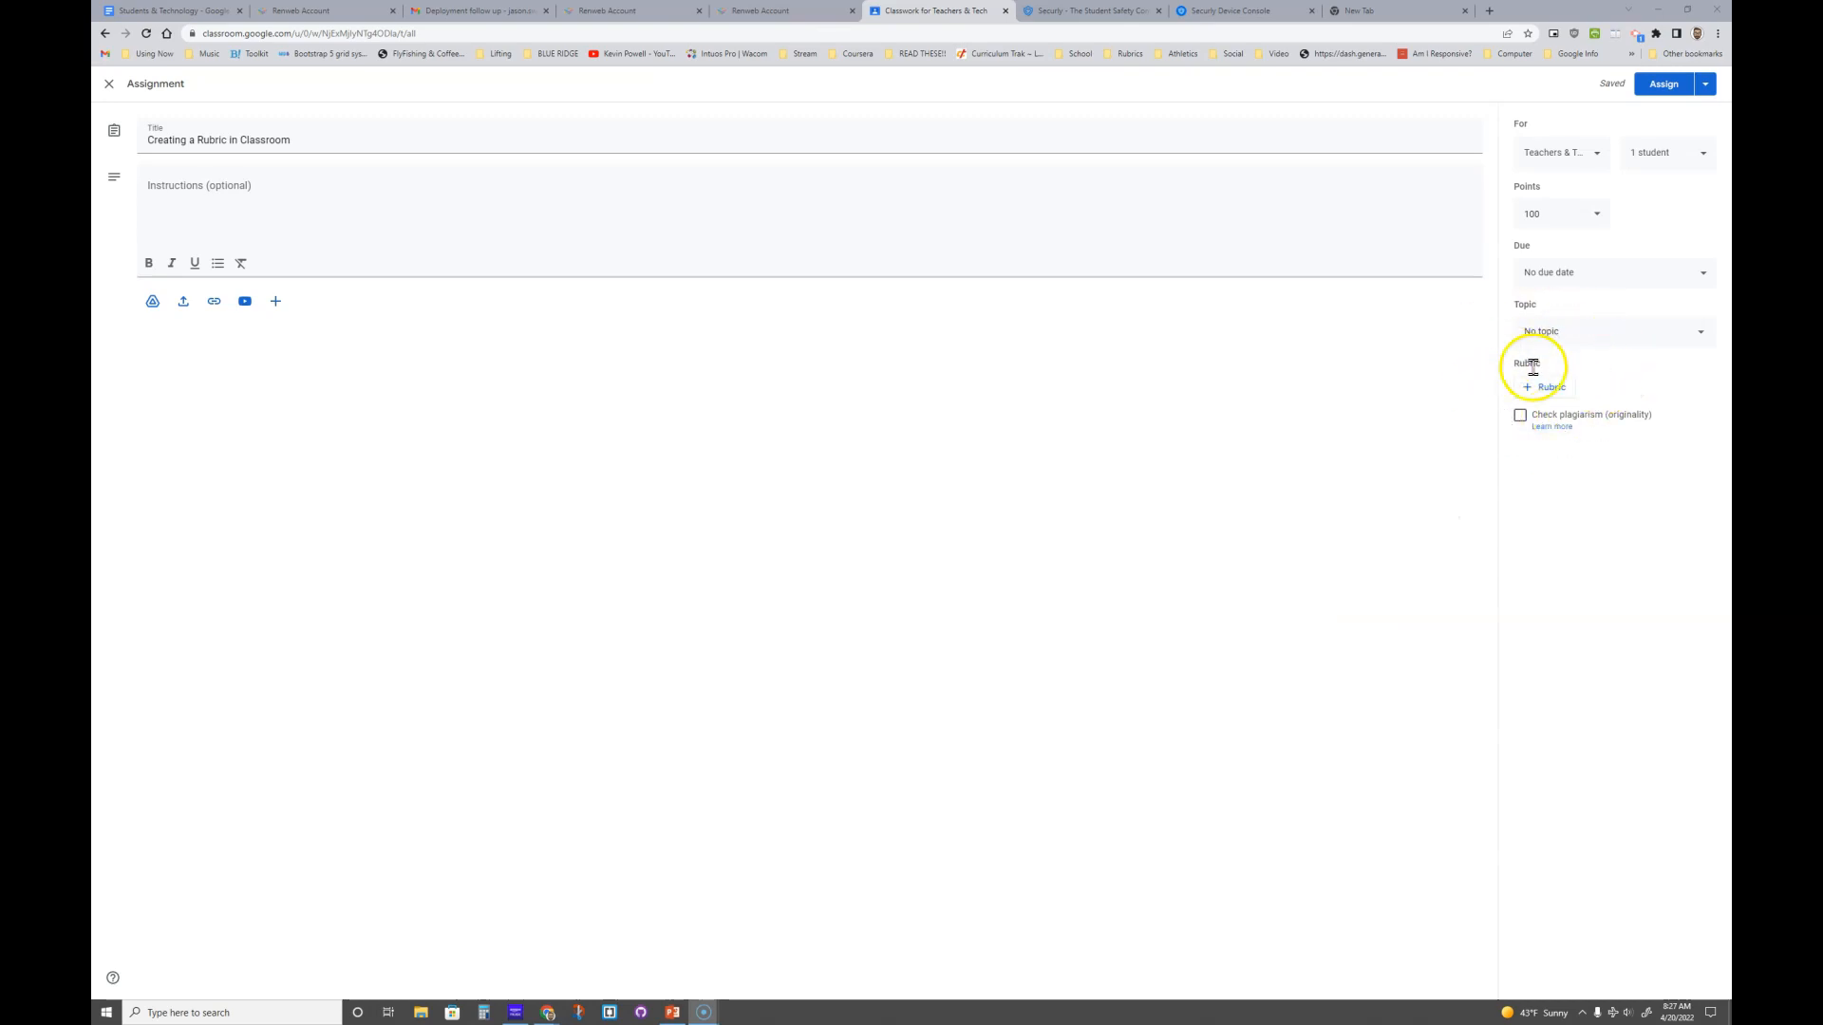
- Show the rubric choices for the assignment: create, reuse, or import from Sheets
{"action": "left_click", "coordinate": [1550, 389]}
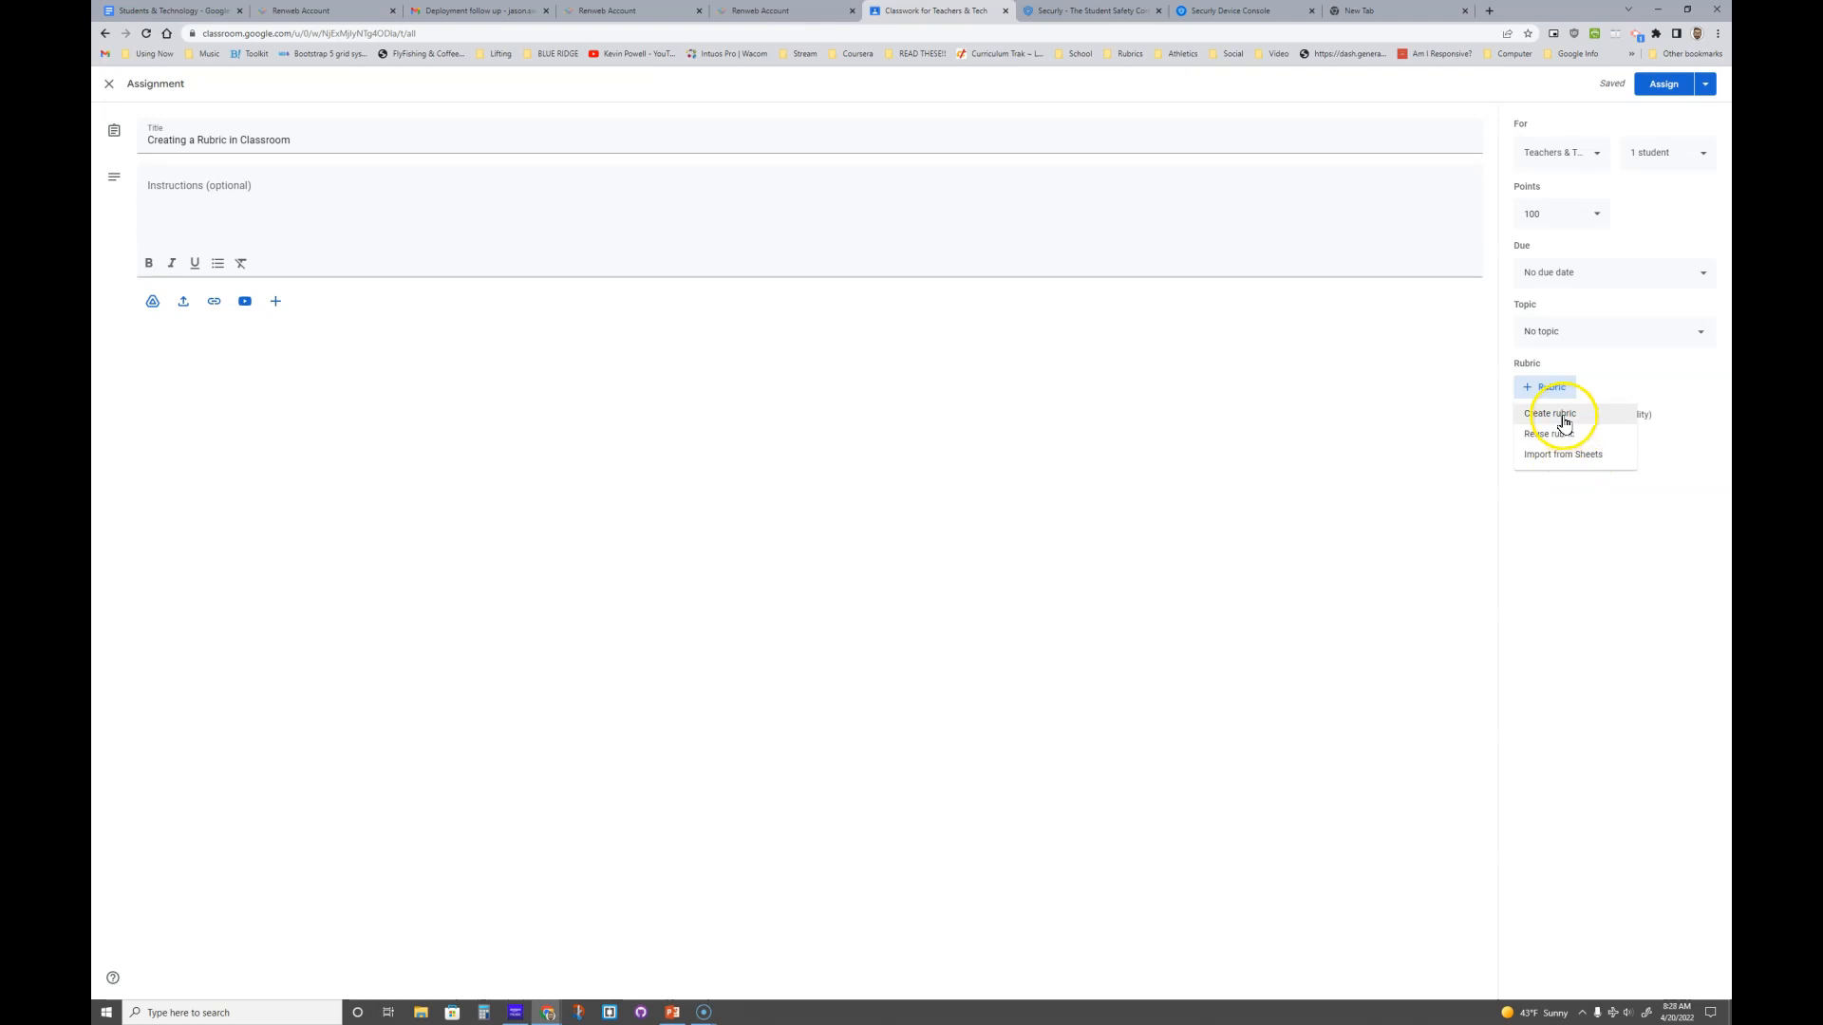
- Create a new rubric with scoring kept on, and title its first criterion Content
{"action": "left_click", "coordinate": [1565, 420]}
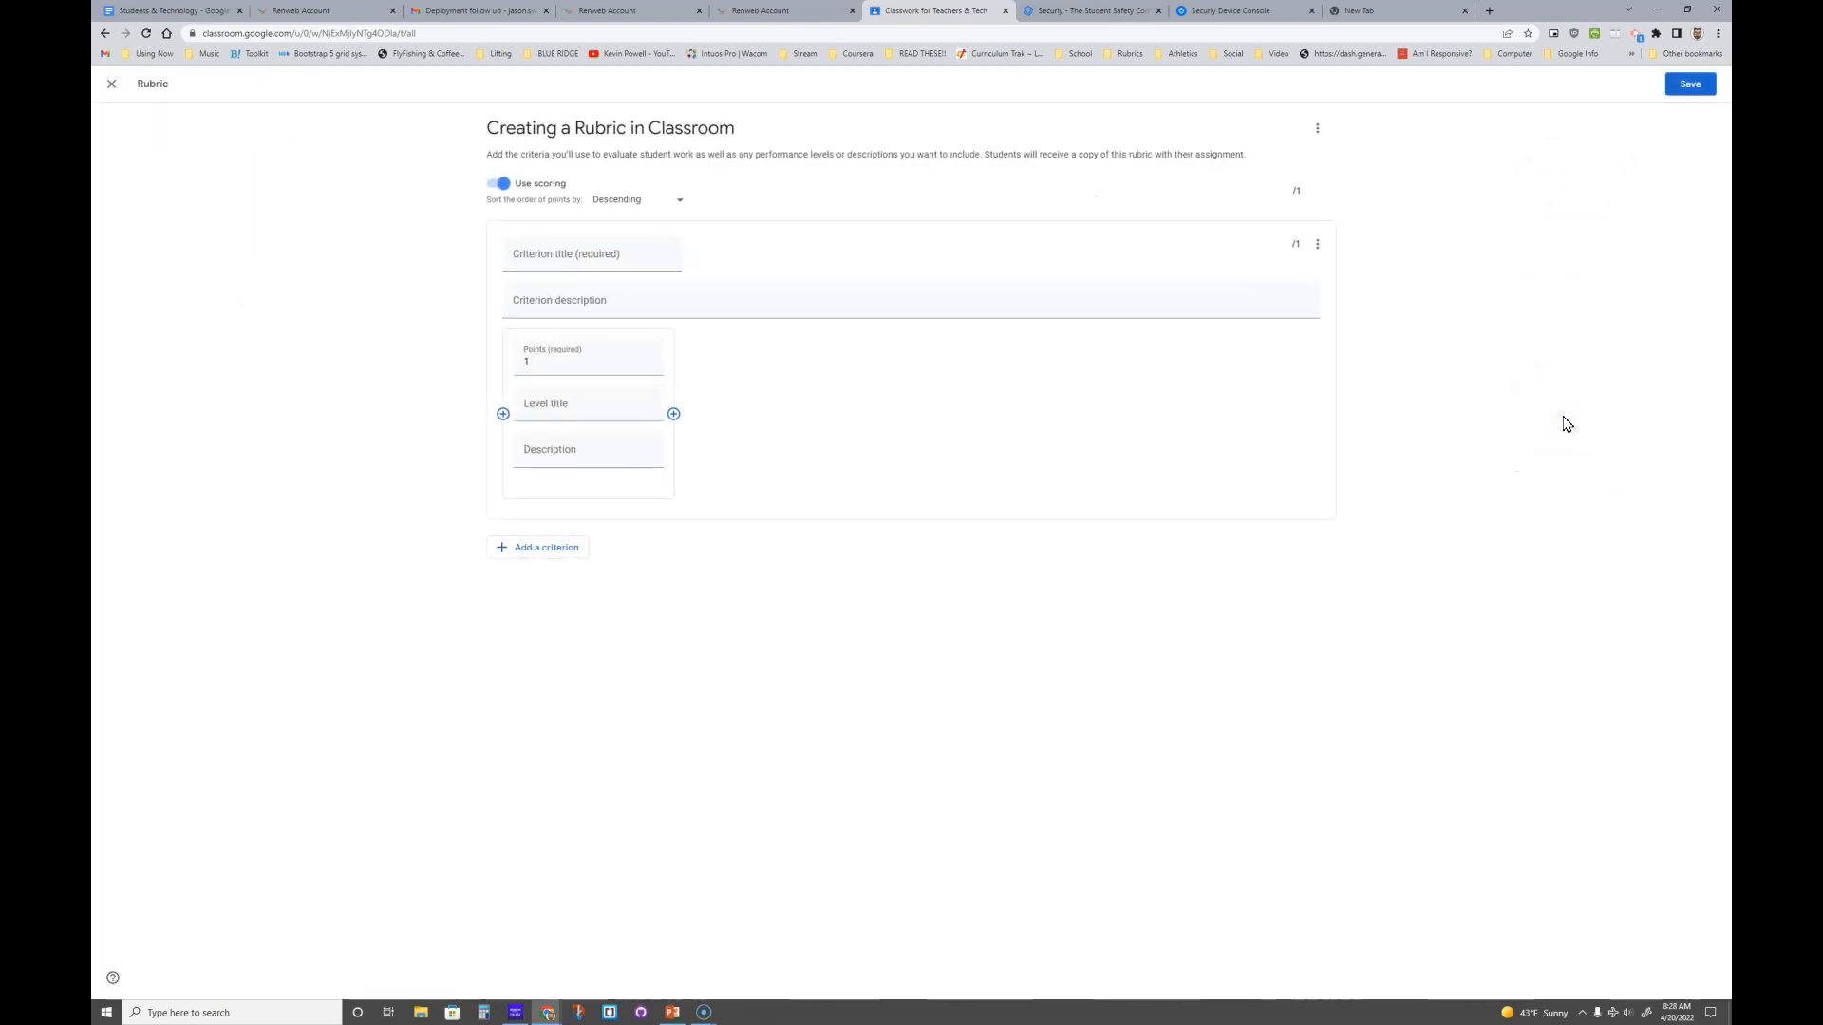
{"action": "left_click", "coordinate": [502, 184]}
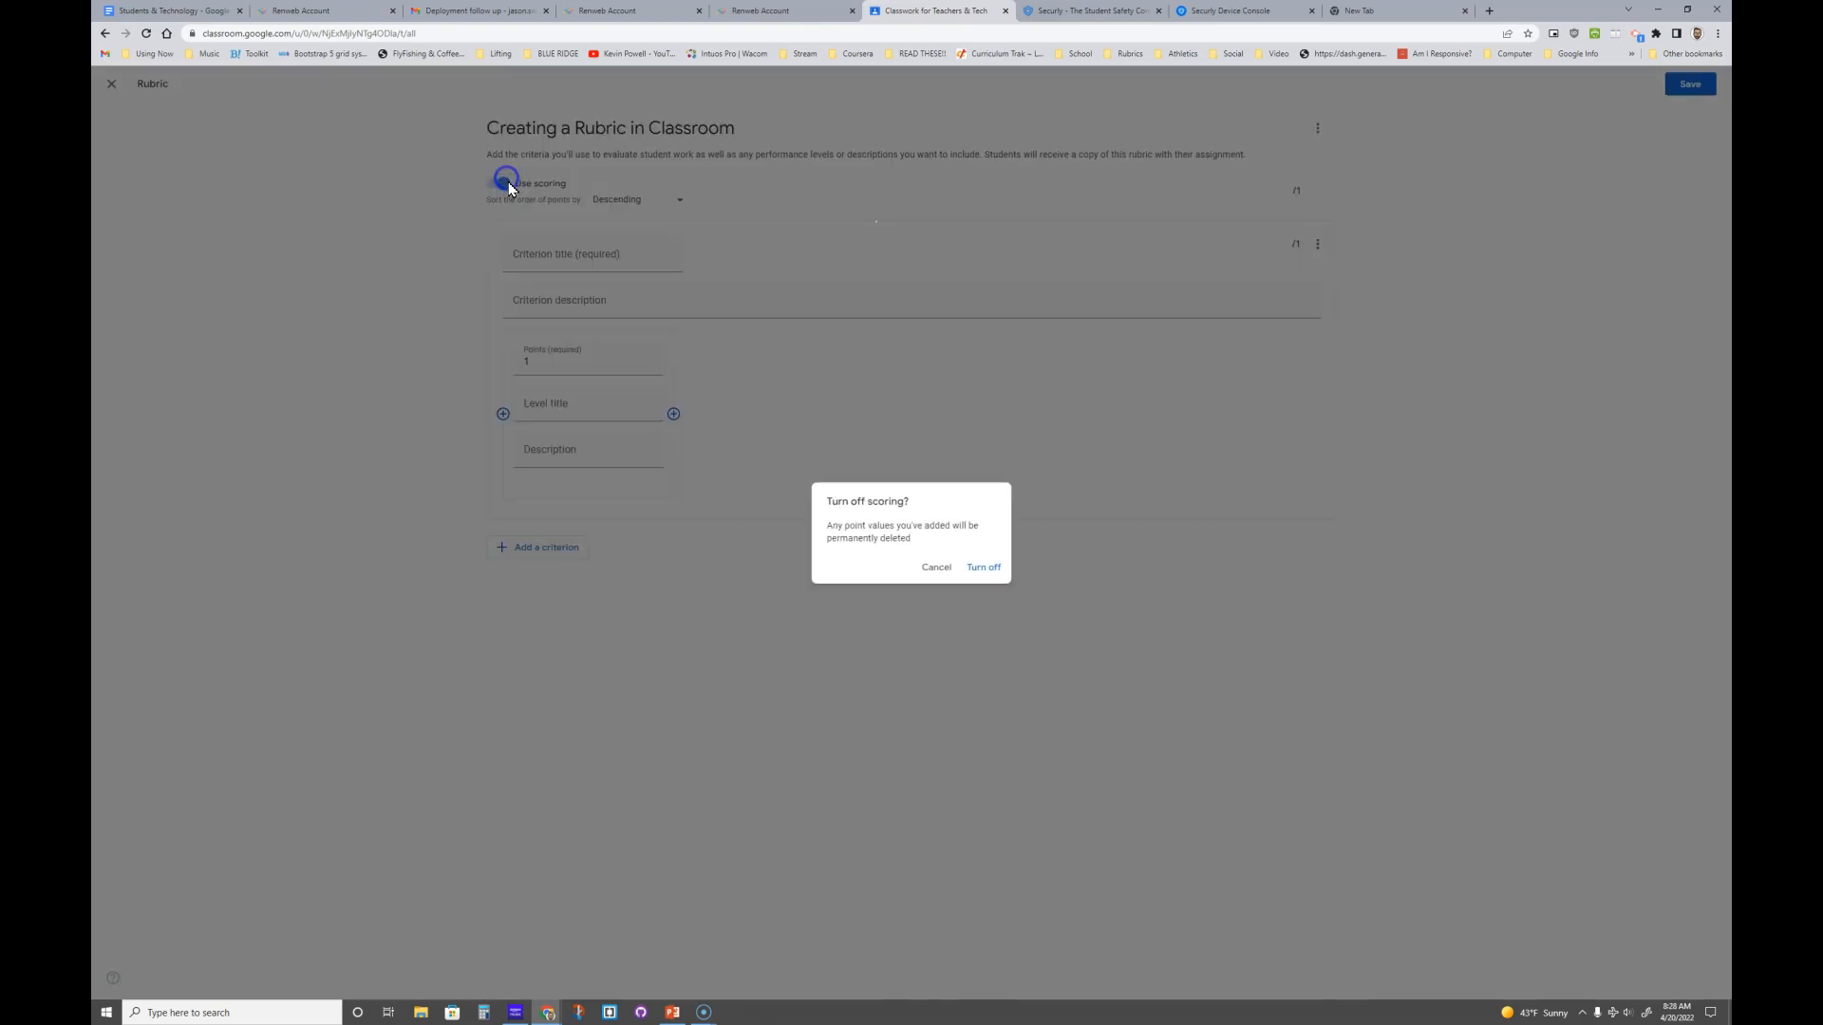
{"action": "left_click", "coordinate": [938, 566]}
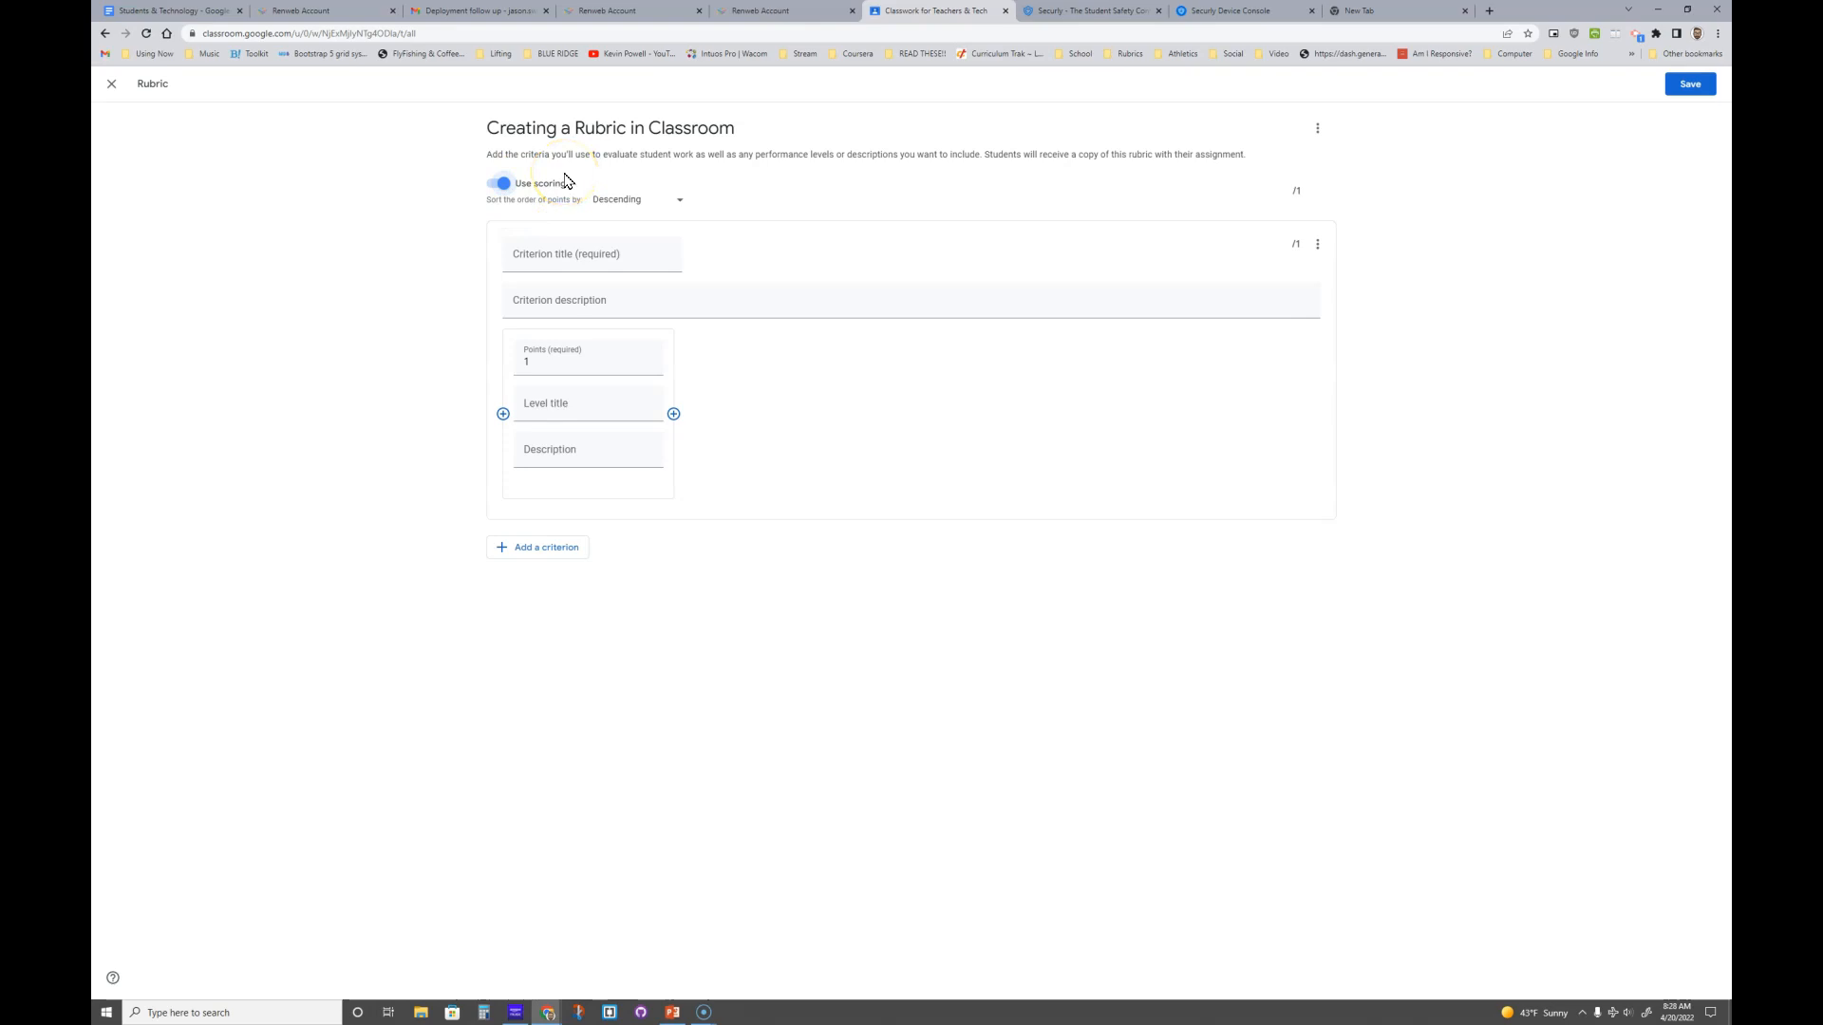
{"action": "left_click", "coordinate": [571, 254]}
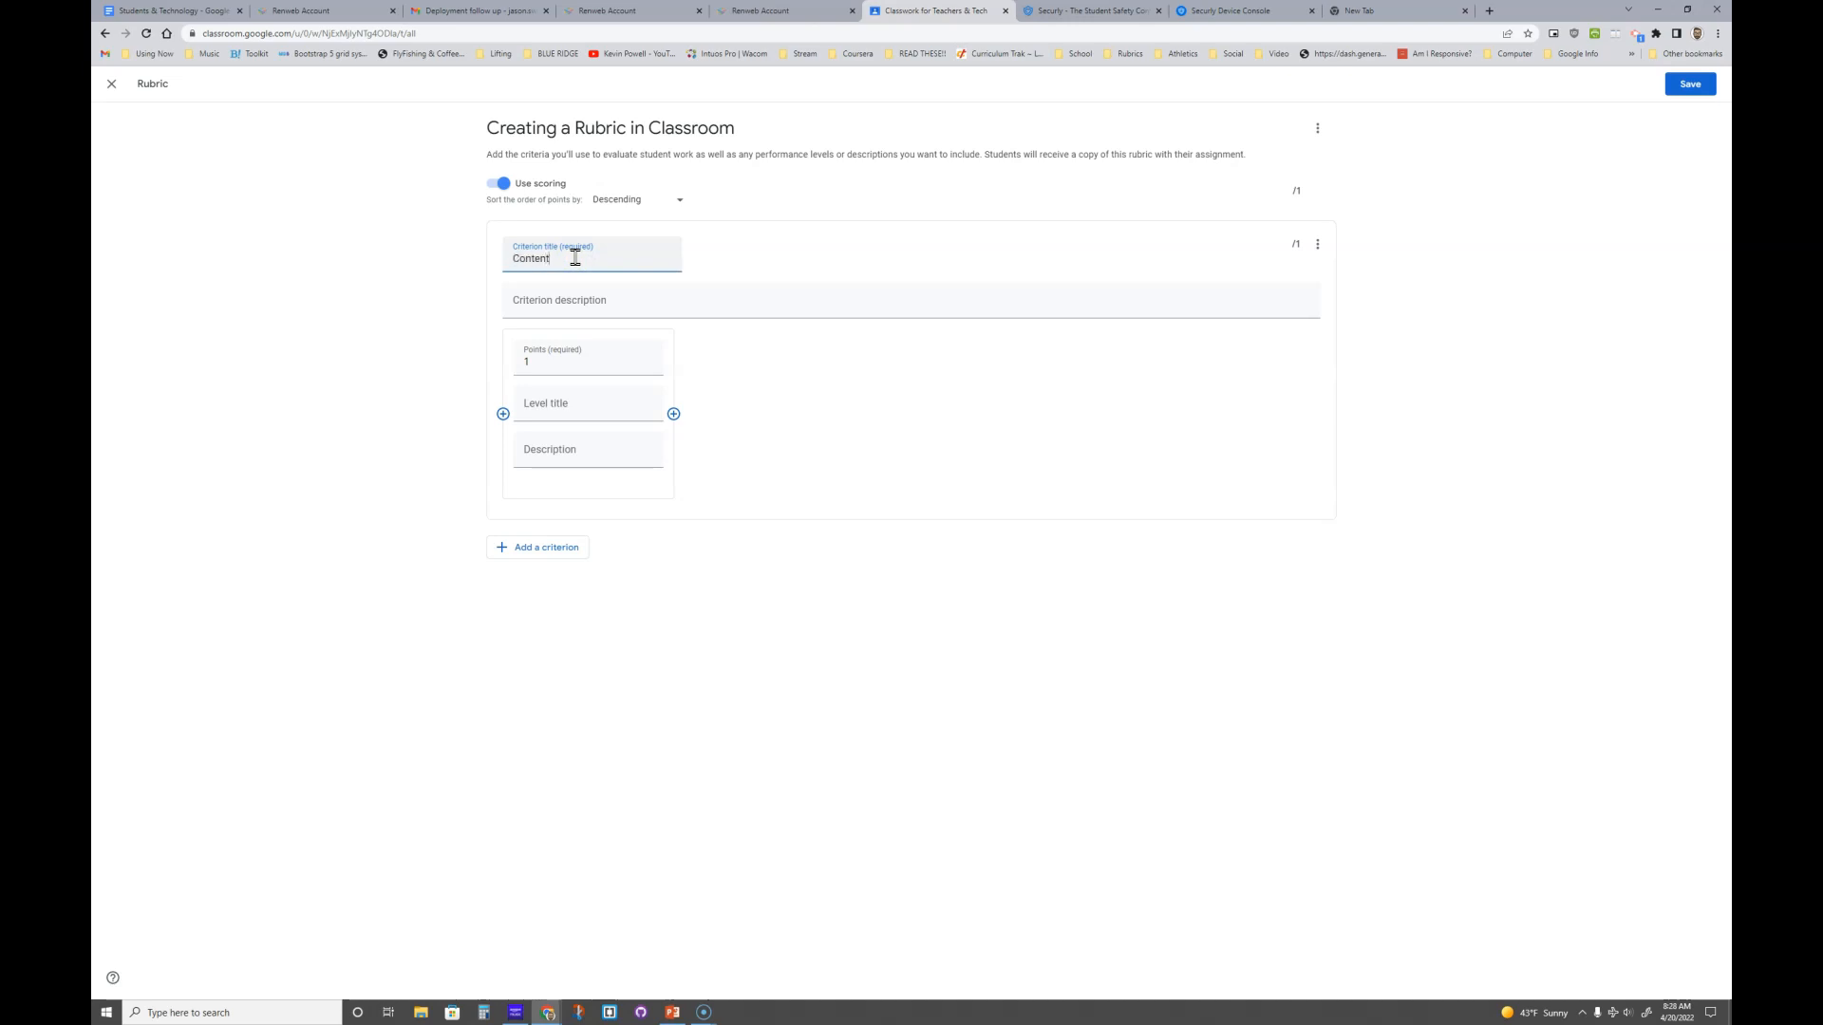
- Describe Content and make its first level Exemplary, 10 points, 'This is the best possible work'
{"action": "left_click", "coordinate": [591, 299]}
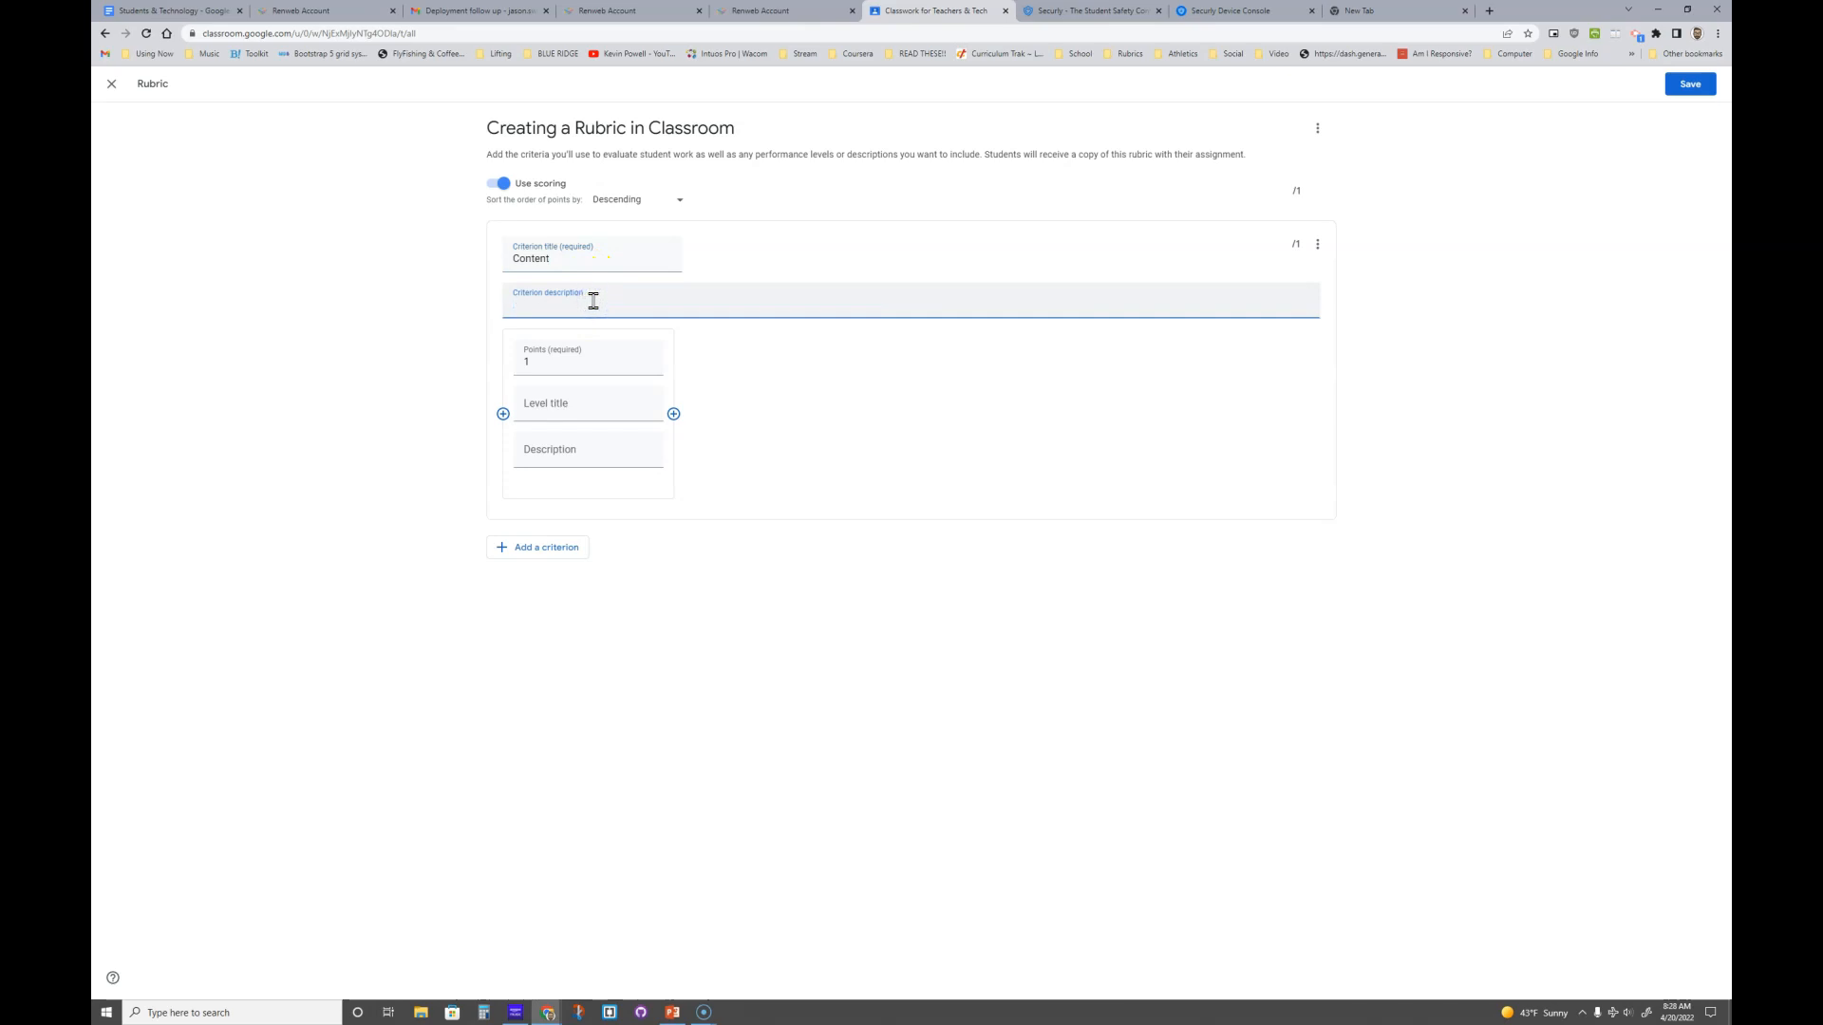
{"action": "type", "text": "The stuff you put inside your paragraph essay."}
{"action": "left_click", "coordinate": [564, 361]}
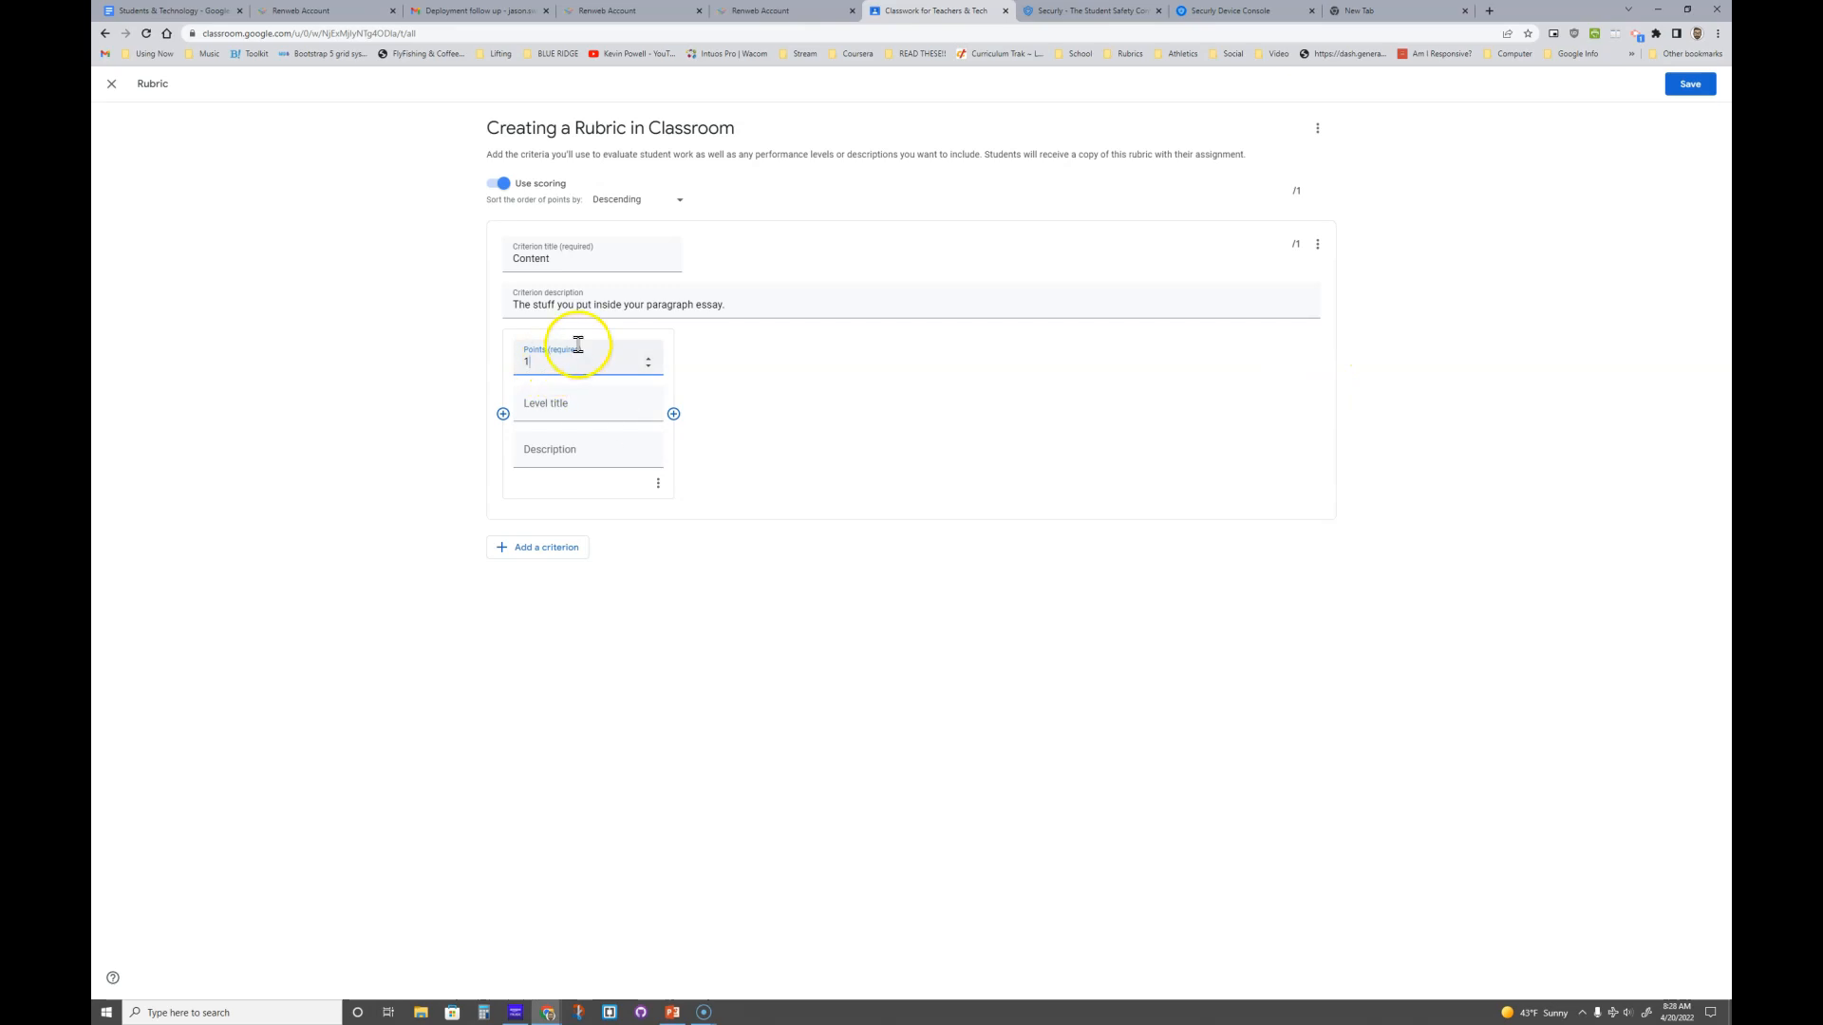
{"action": "left_click", "coordinate": [586, 366]}
{"action": "type", "text": "0"}
{"action": "left_click", "coordinate": [574, 409]}
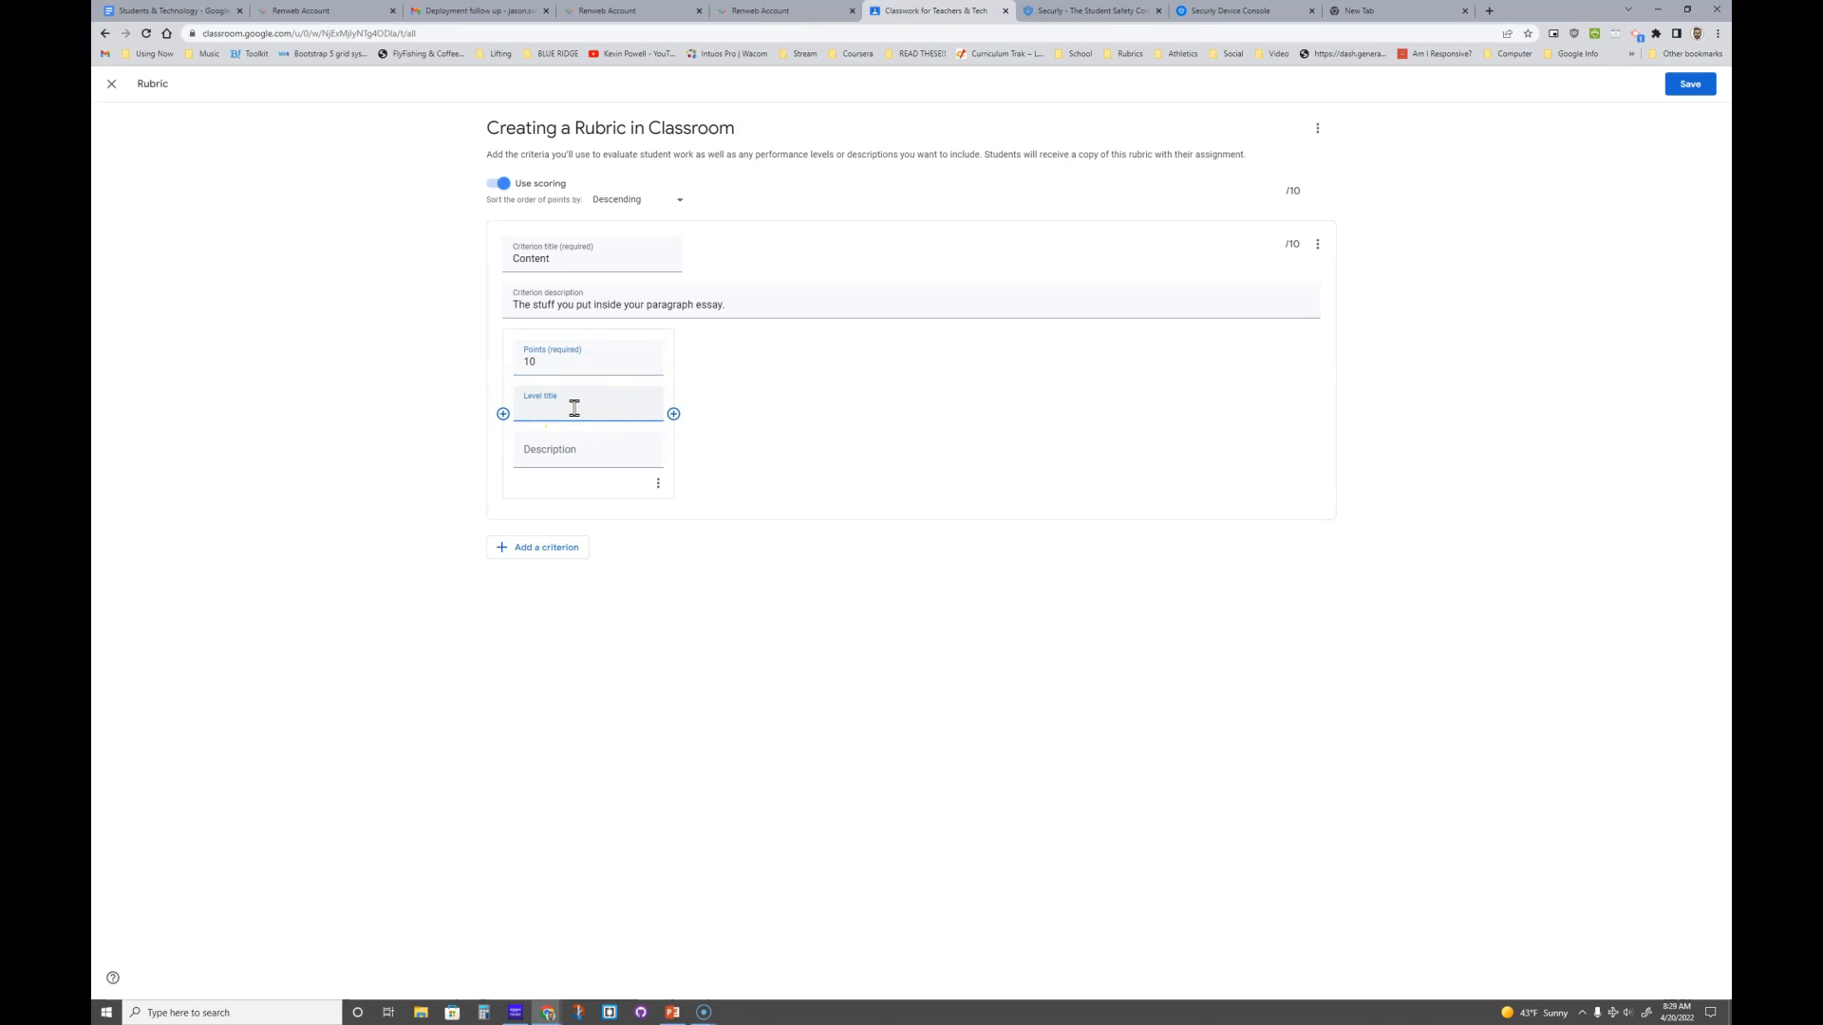
{"action": "left_click", "coordinate": [551, 452]}
{"action": "type", "text": "This"}
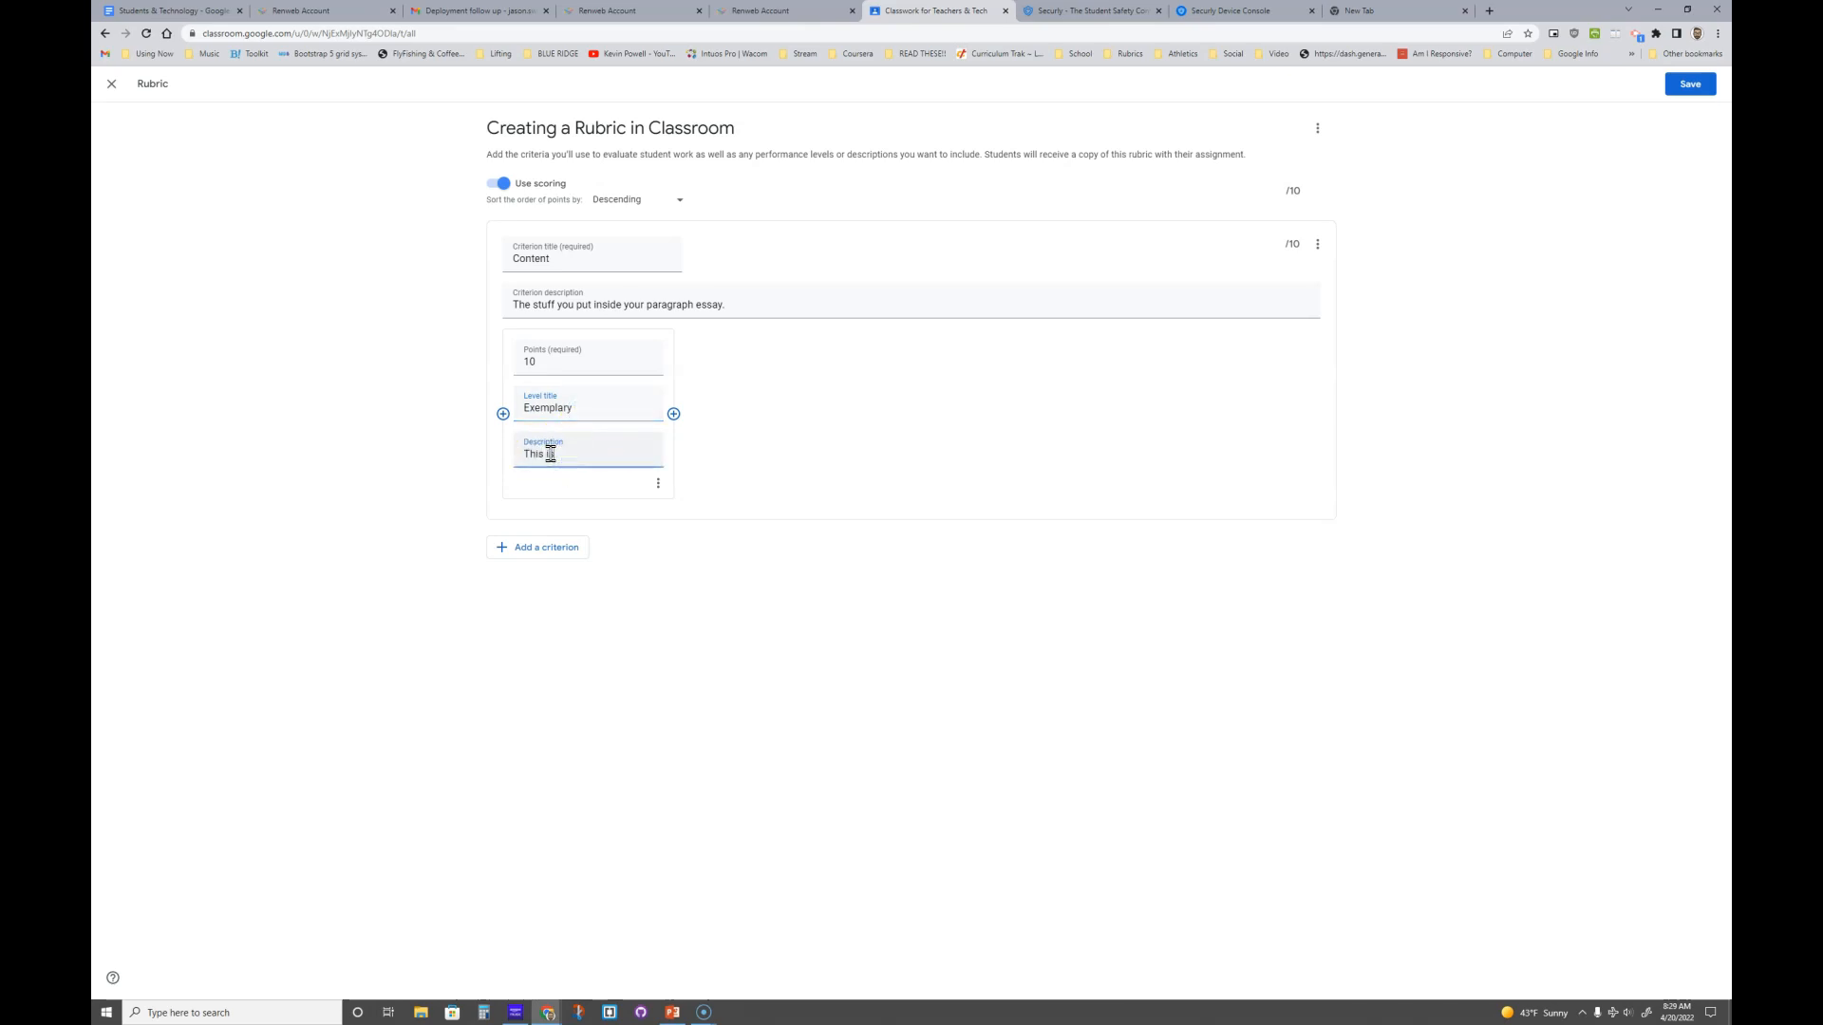
{"action": "type", "text": " is the best possible work"}
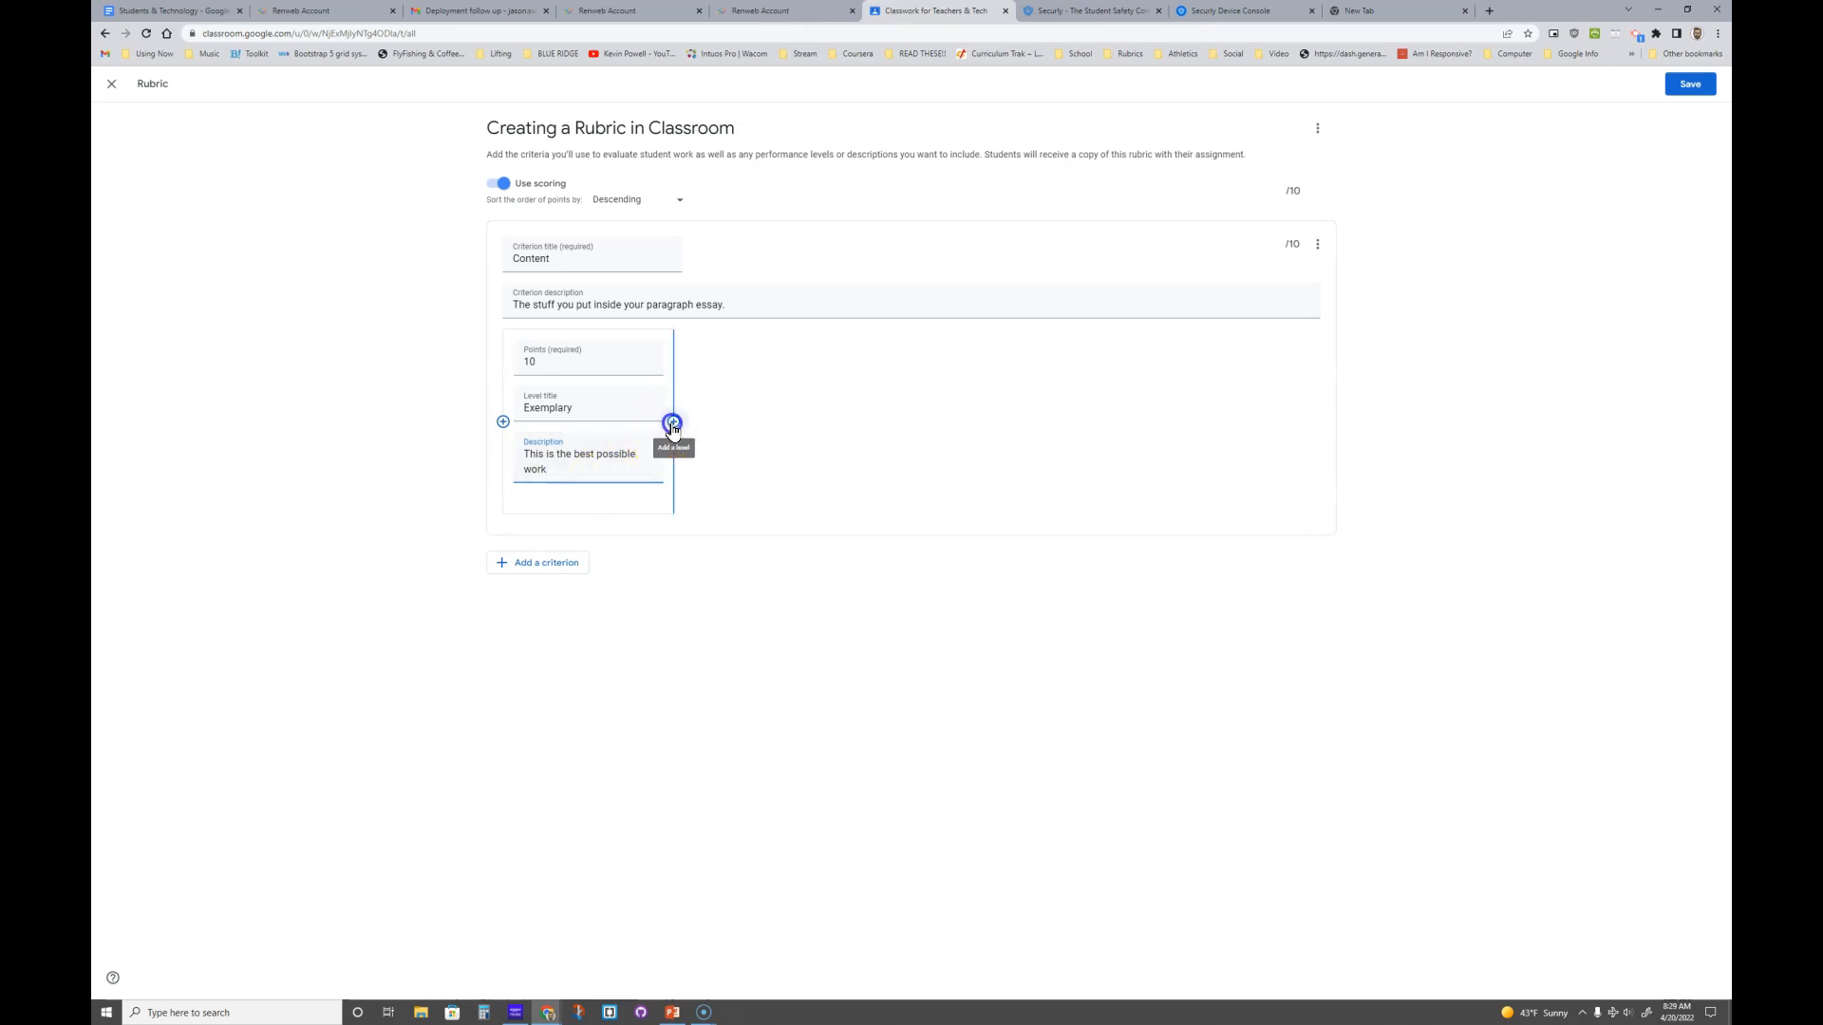
- Add Content levels Proficient (8, 'Not the best') and Basic (6, 'Not Proficient')
{"action": "left_click", "coordinate": [673, 423]}
{"action": "type", "text": "8"}
{"action": "left_click", "coordinate": [745, 405]}
{"action": "type", "text": "Proficient"}
{"action": "key", "text": "Tab"}
{"action": "type", "text": "Not the best"}
{"action": "left_click", "coordinate": [844, 422]}
{"action": "type", "text": "6Basic"}
{"action": "key", "text": "Tab"}
{"action": "type", "text": "Not Proficient"}
- Add a fourth Content level, Poor, worth 4 points
{"action": "left_click", "coordinate": [1016, 421]}
{"action": "type", "text": "4"}
{"action": "key", "text": "Tab"}
{"action": "type", "text": "Poor"}
{"action": "key", "text": "Tab"}
{"action": "key", "text": "BackSpace"}
{"action": "type", "text": "good at all"}
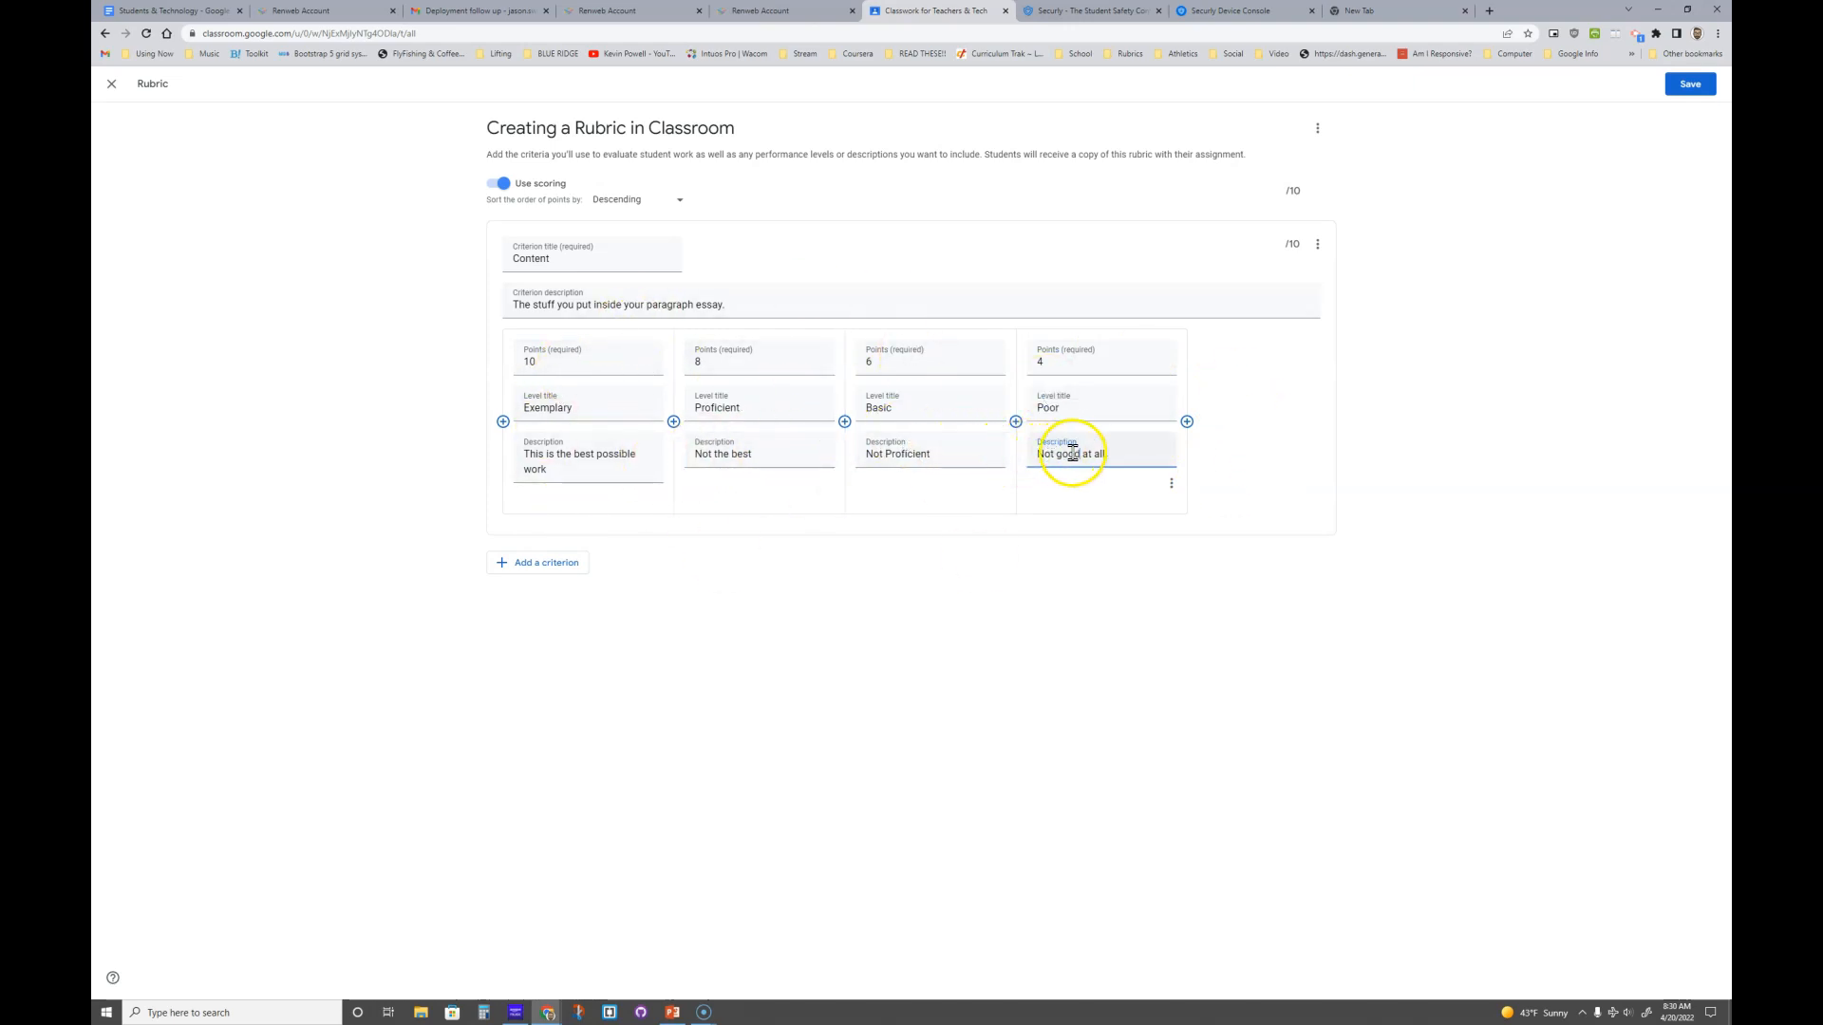
- Add a 0-point DND level described 'Did not do', then delete it
{"action": "left_click", "coordinate": [1187, 422]}
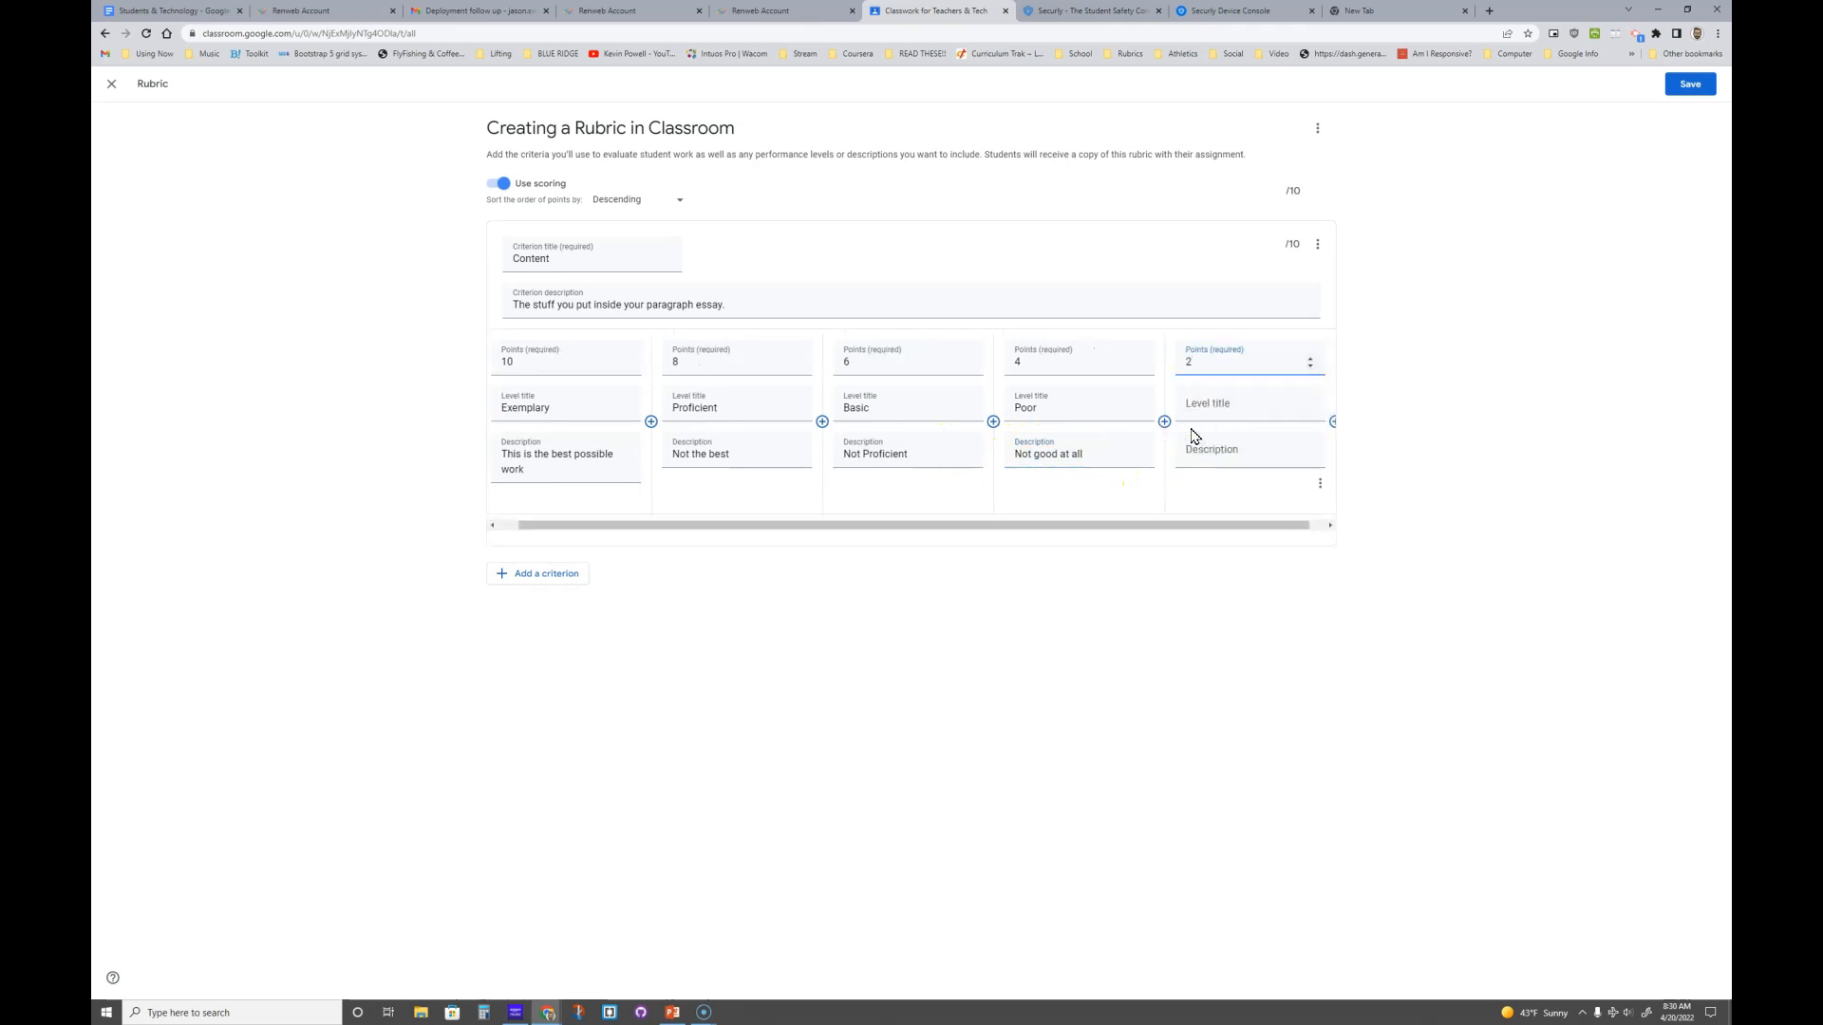
{"action": "key", "text": "Tab"}
{"action": "key", "text": "Tab"}
{"action": "left_click", "coordinate": [1189, 357]}
{"action": "type", "text": "0"}
{"action": "left_click", "coordinate": [1216, 452]}
{"action": "type", "text": "Did not do"}
{"action": "left_click", "coordinate": [1060, 515]}
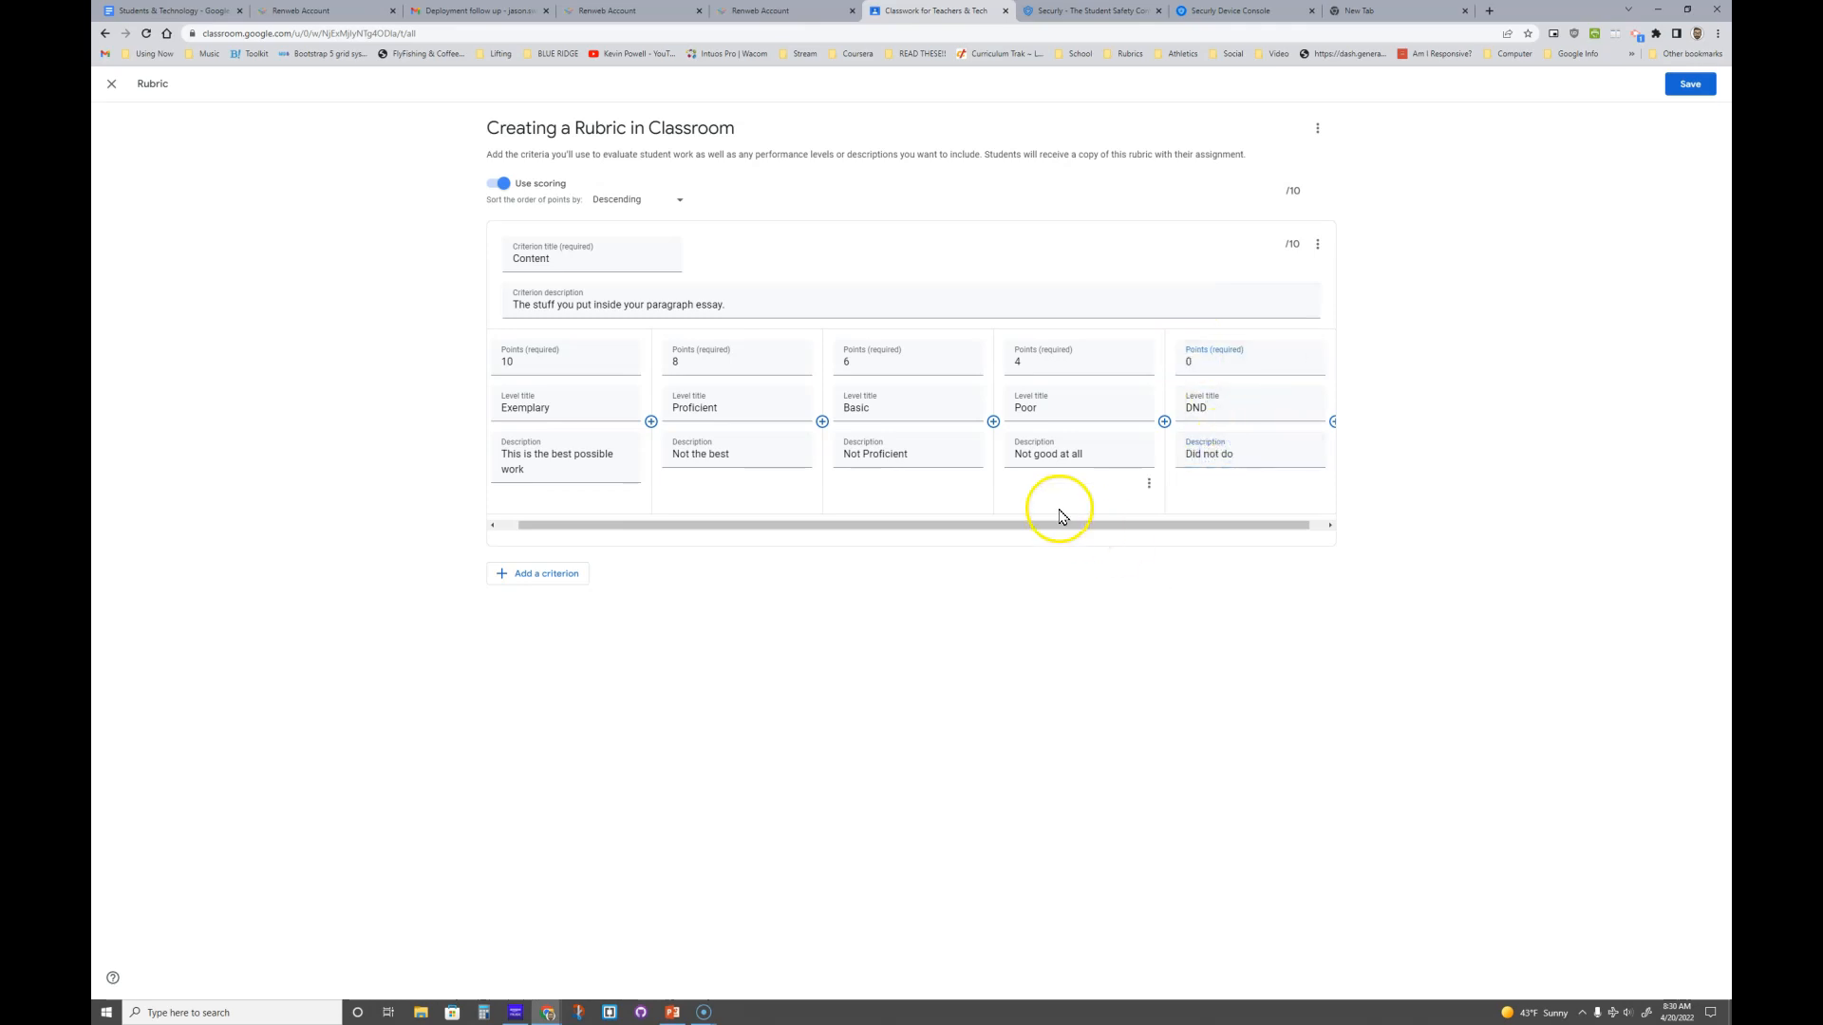
{"action": "left_click_drag", "start_coordinate": [828, 525], "coordinate": [964, 513]}
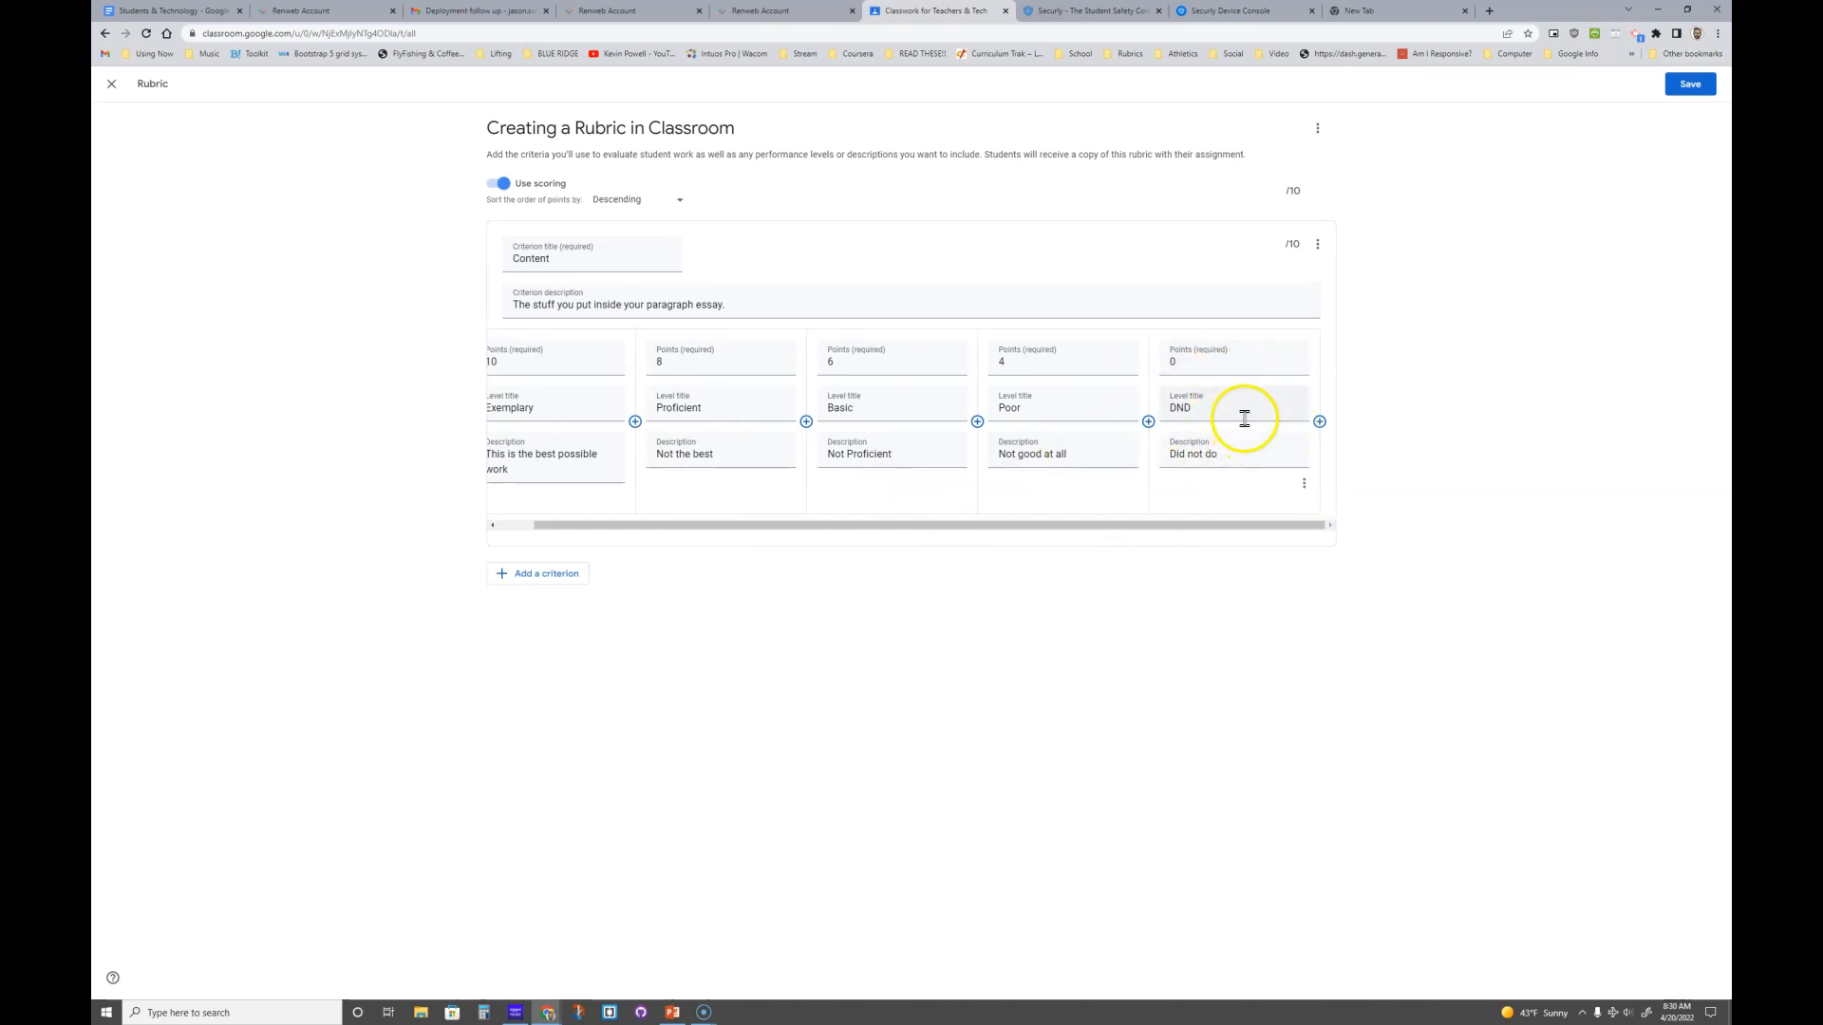
{"action": "left_click", "coordinate": [1303, 483]}
{"action": "left_click", "coordinate": [1320, 483]}
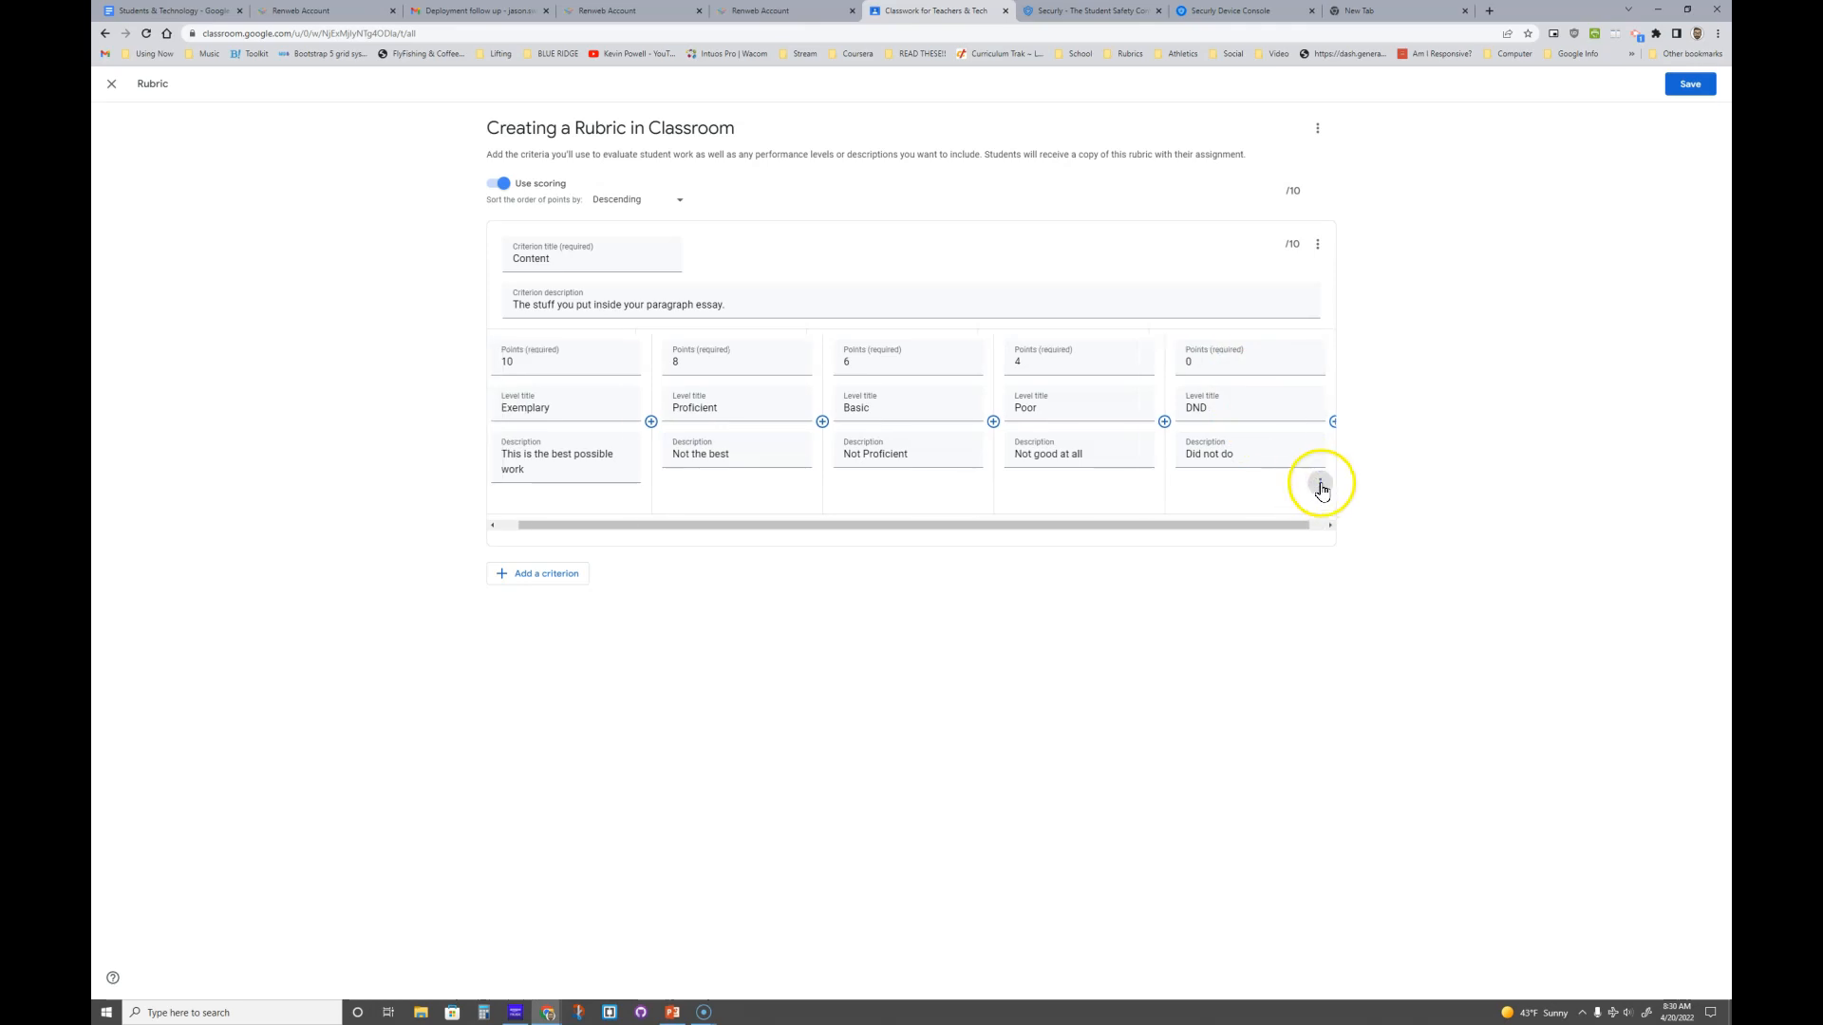
{"action": "left_click", "coordinate": [1251, 454]}
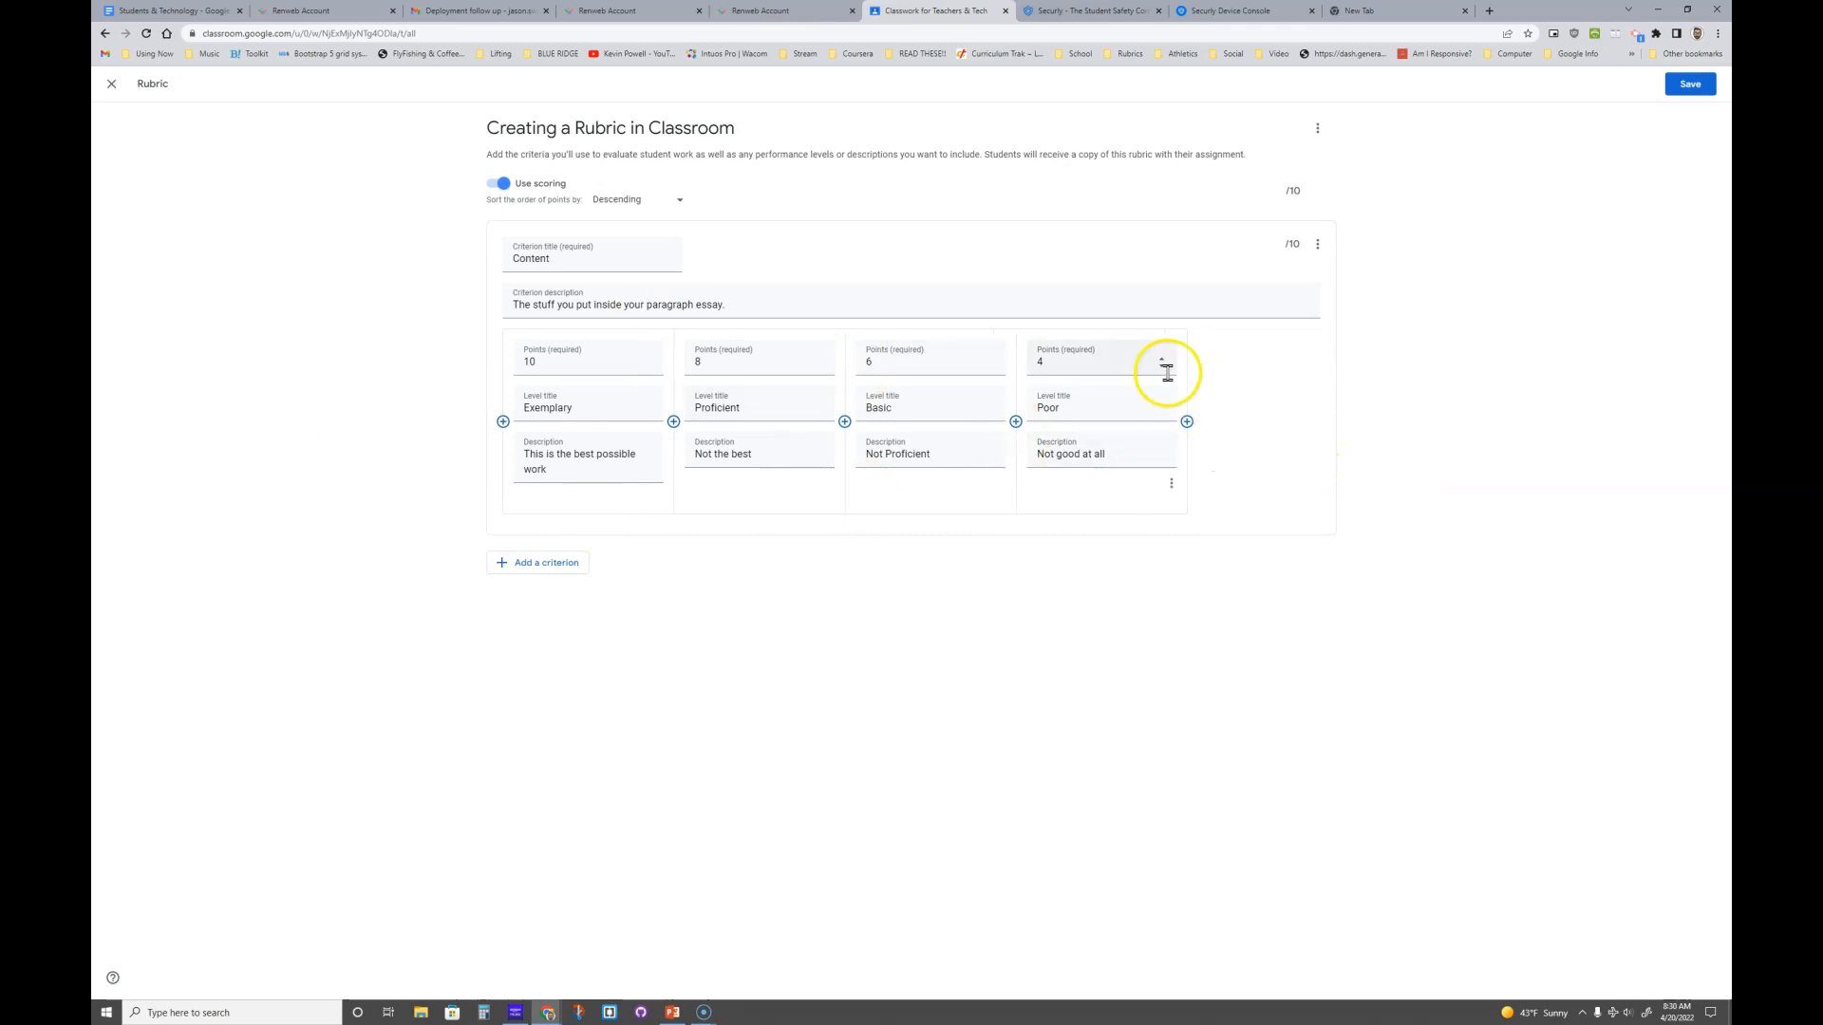
- Add a Grammar & Mechanics criterion described 'Grammar, Mechanics, Spelling, Punctuation, and the like!'
{"action": "left_click", "coordinate": [518, 564]}
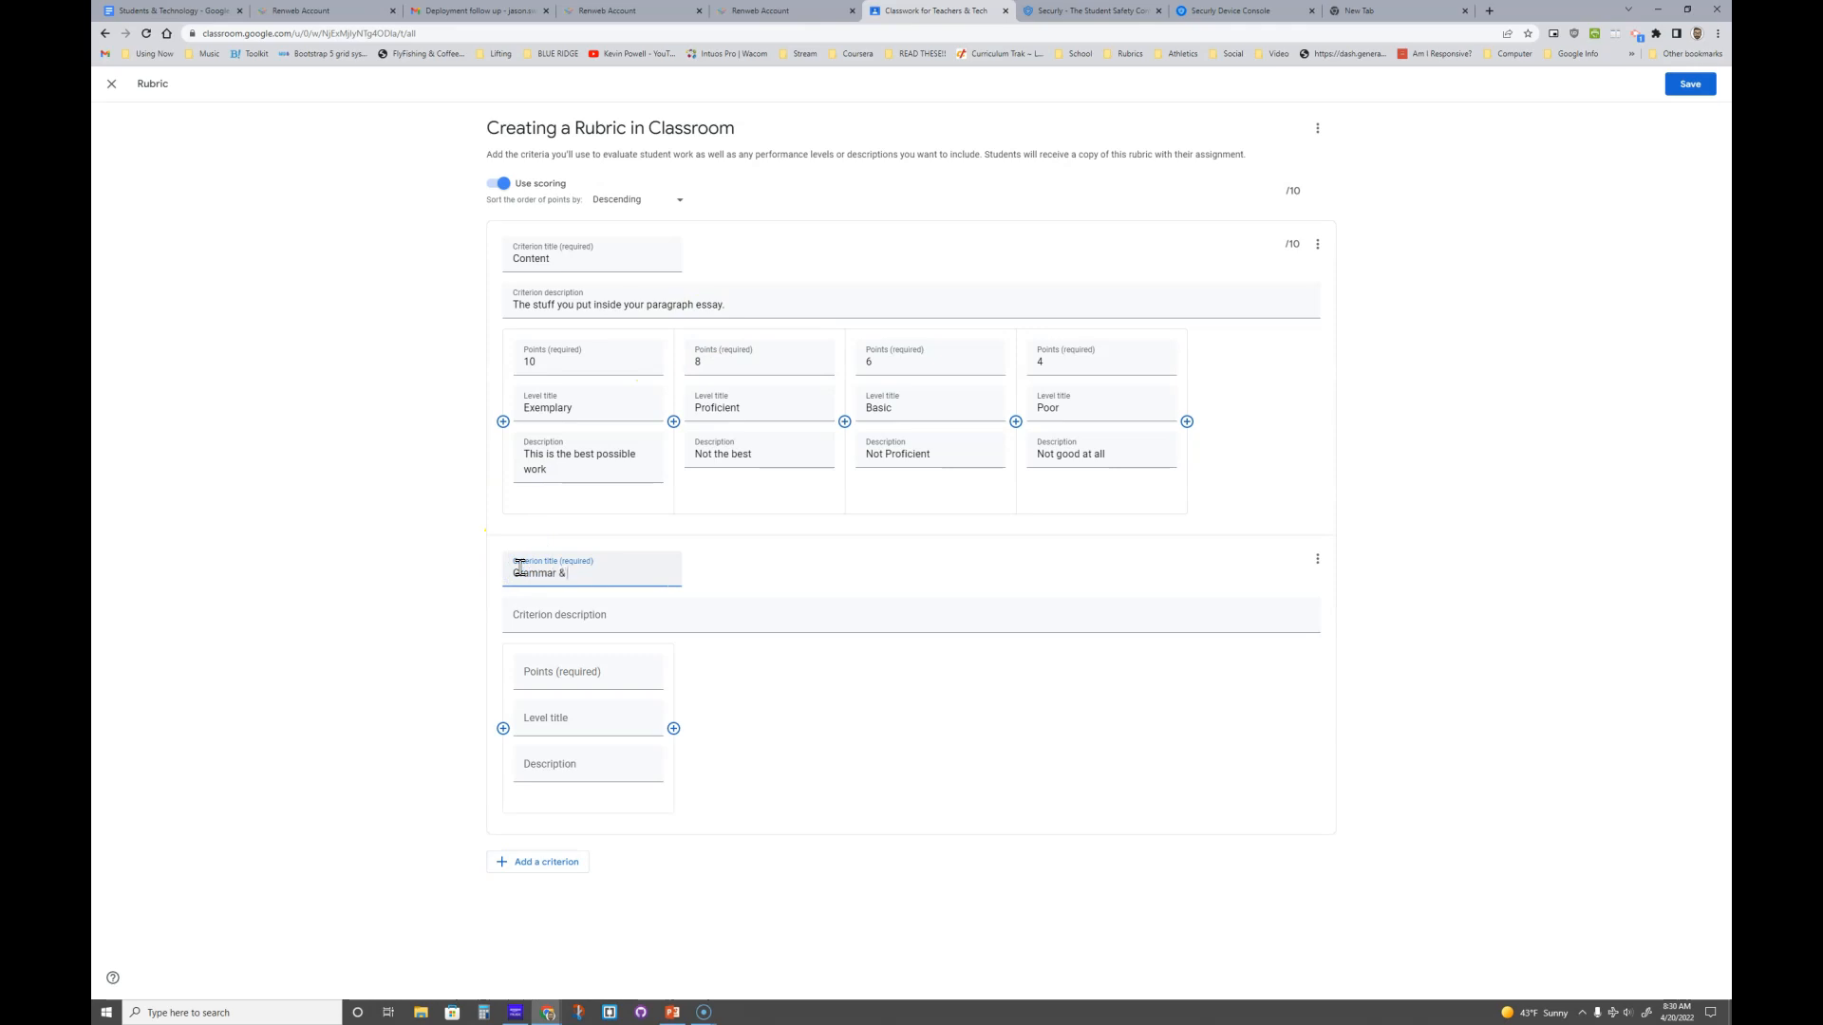
{"action": "type", "text": "Grammar & Mechanics"}
{"action": "left_click", "coordinate": [538, 611]}
{"action": "type", "text": "Grammar, Mechanics, Spelling, Punctuation, and the like!"}
- Create Grammar & Mechanics levels worth 5, 4, 3 and 2 points
{"action": "left_click", "coordinate": [617, 680]}
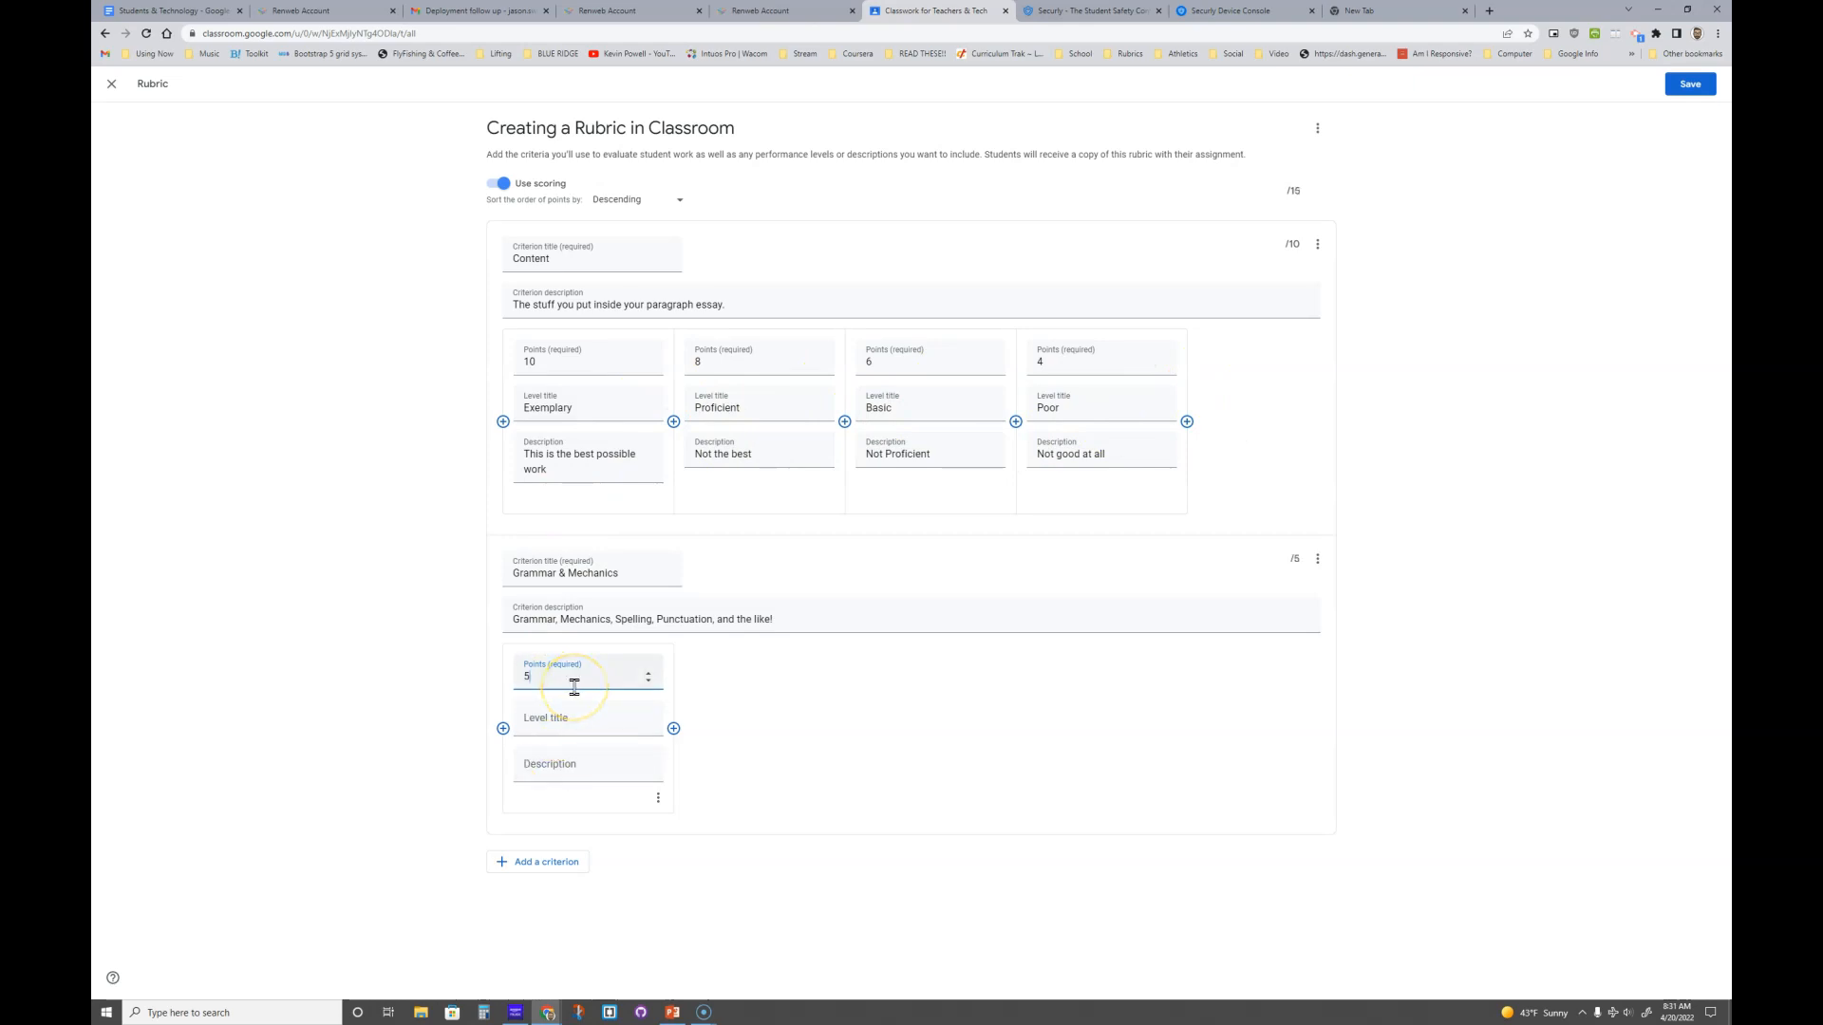
{"action": "left_click", "coordinate": [673, 729]}
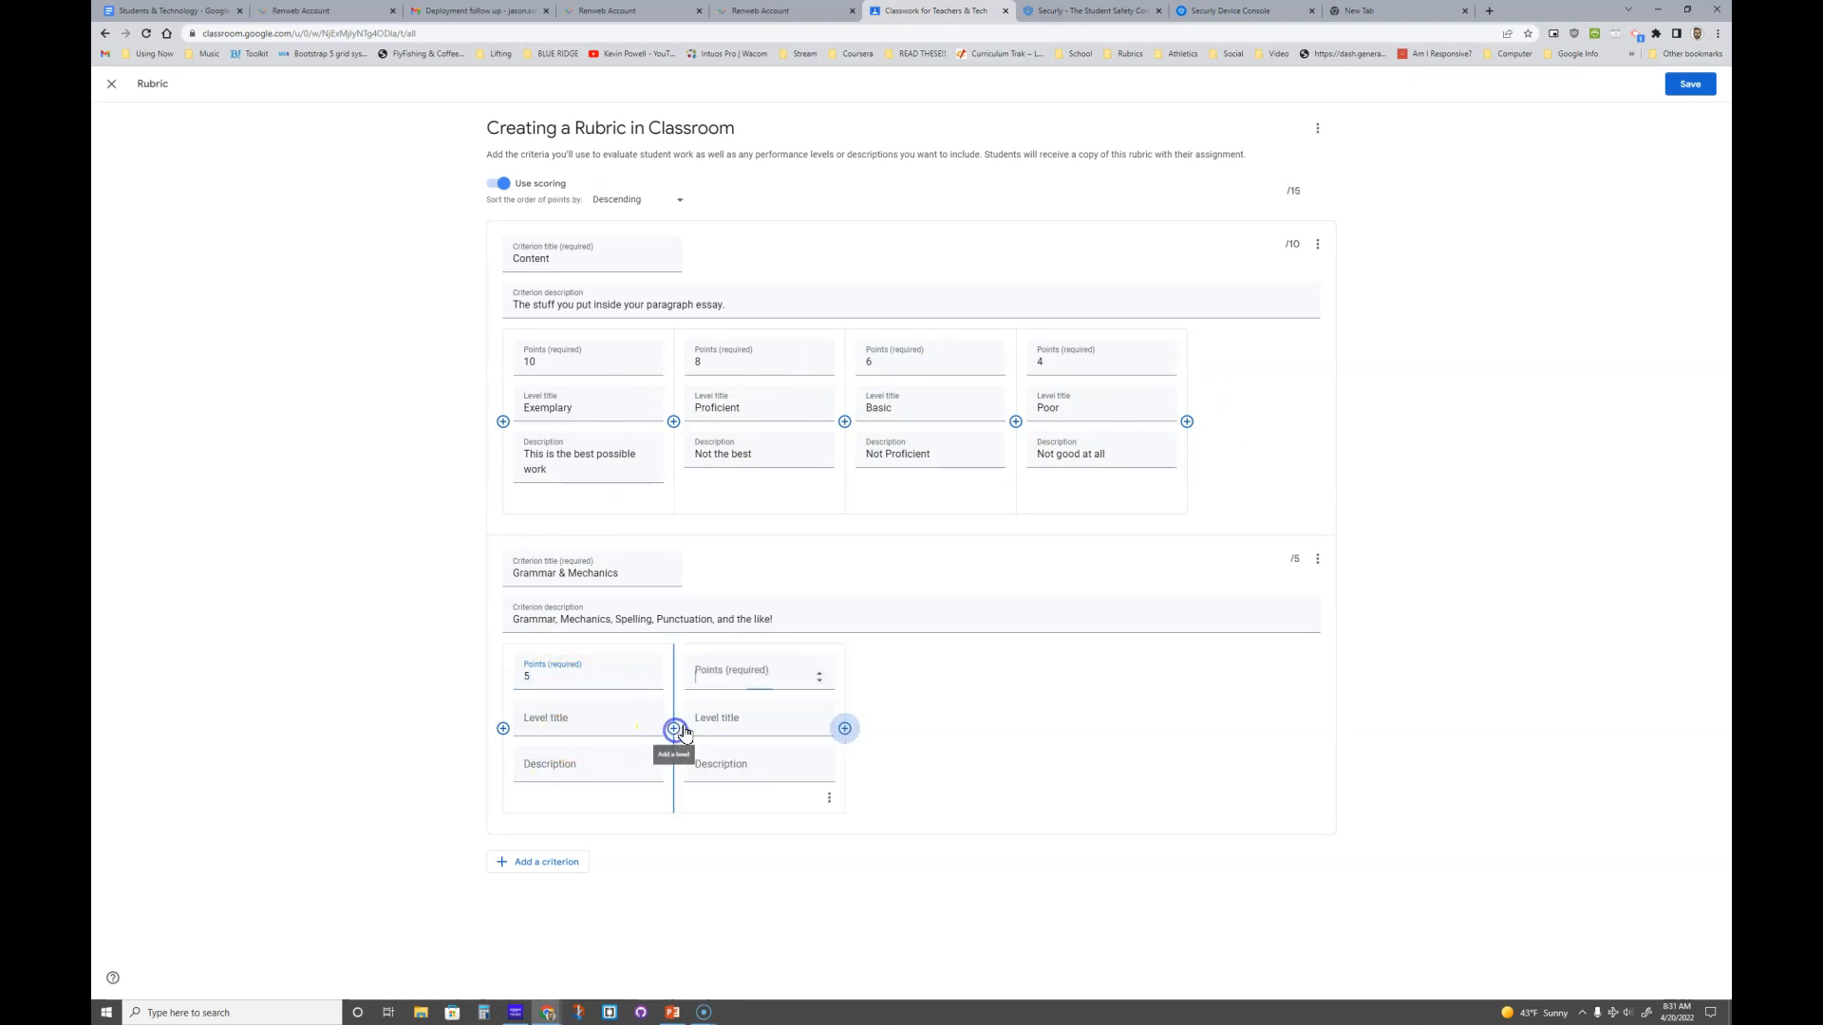
{"action": "type", "text": "4"}
{"action": "left_click", "coordinate": [845, 729]}
{"action": "type", "text": "3"}
{"action": "left_click", "coordinate": [1015, 729]}
{"action": "type", "text": "2"}
- Name the levels Exemplary 'No errors', Proficient '1-3 errors' and Basic '4-6 errors'
{"action": "left_click", "coordinate": [613, 718]}
{"action": "type", "text": "Exemplary"}
{"action": "key", "text": "Tab"}
{"action": "type", "text": "No errors"}
{"action": "left_click", "coordinate": [754, 721]}
{"action": "type", "text": "Proficient"}
{"action": "key", "text": "Tab"}
{"action": "type", "text": "1-3 errors"}
{"action": "left_click", "coordinate": [902, 722]}
{"action": "type", "text": "Basic"}
{"action": "key", "text": "Tab"}
{"action": "type", "text": "4-6 errors"}
- Name the 2-point level Poor ('7-9 Errors') and add a fifth level, DNT at 0 points
{"action": "left_click", "coordinate": [1076, 724]}
{"action": "type", "text": "Poor"}
{"action": "key", "text": "Tab"}
{"action": "type", "text": "7-9 Errors"}
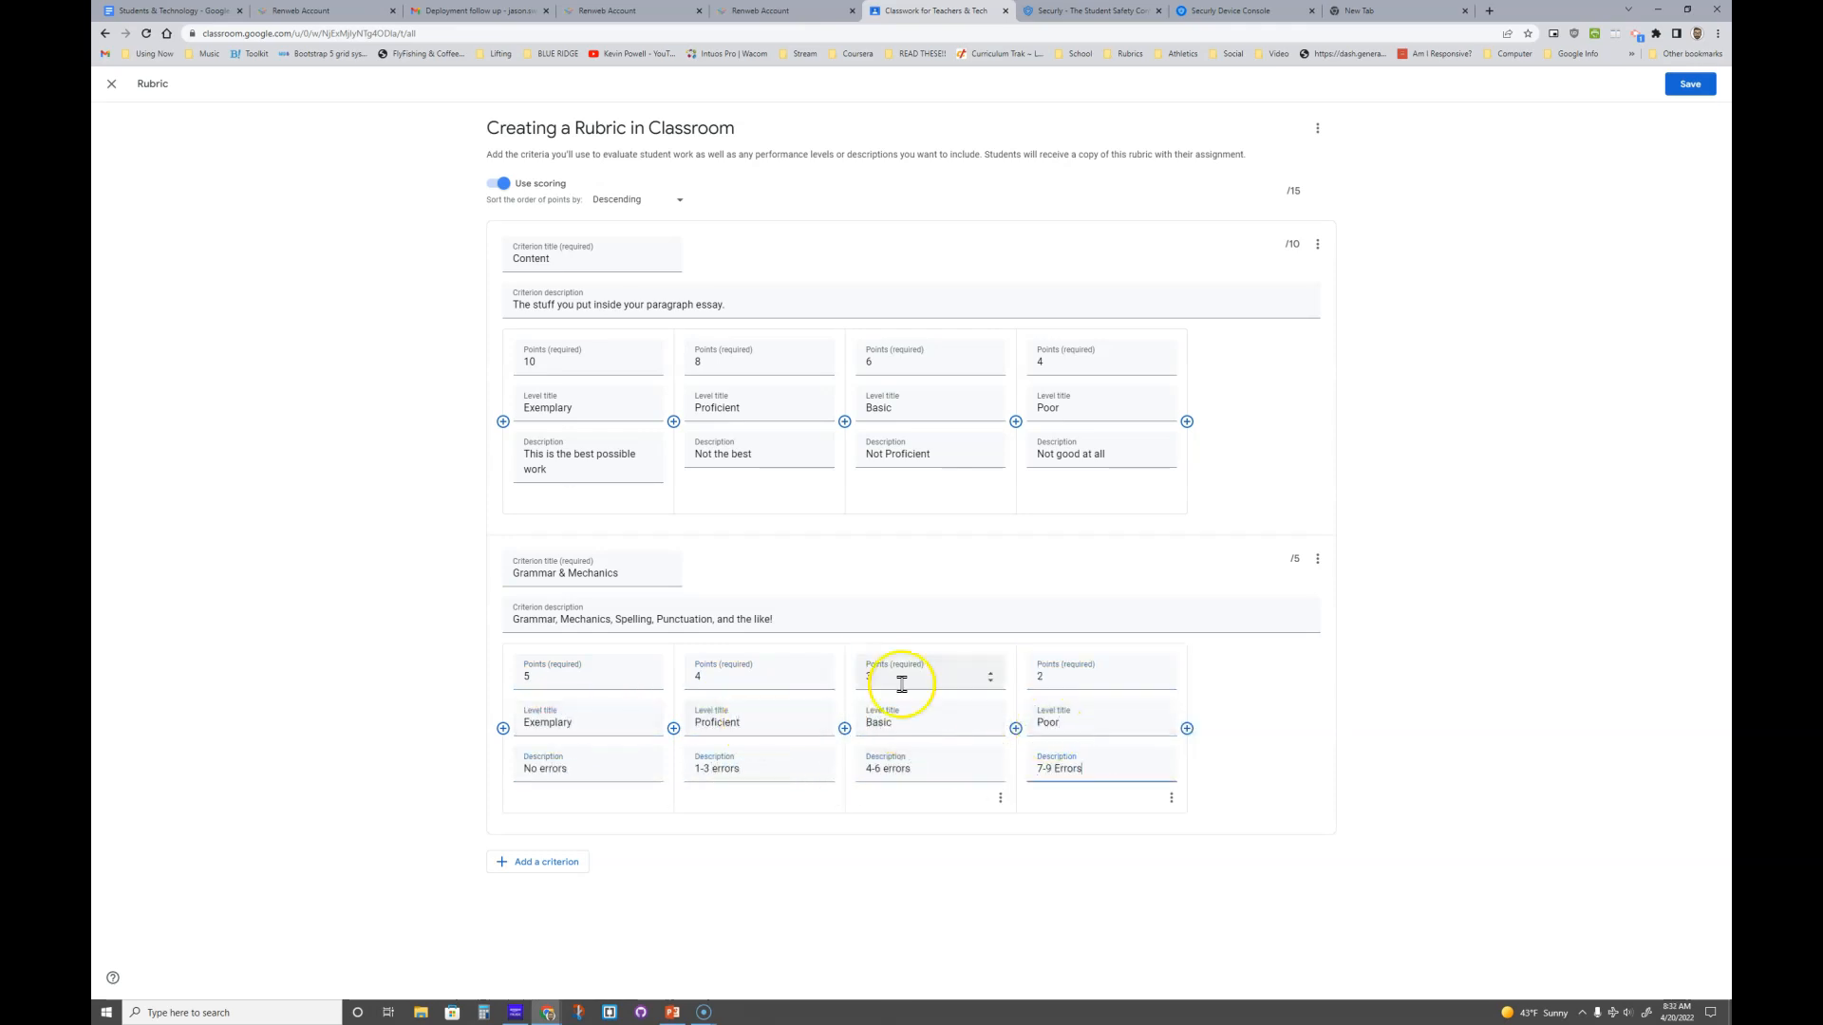
{"action": "left_click", "coordinate": [1187, 729]}
{"action": "left_click", "coordinate": [1202, 707]}
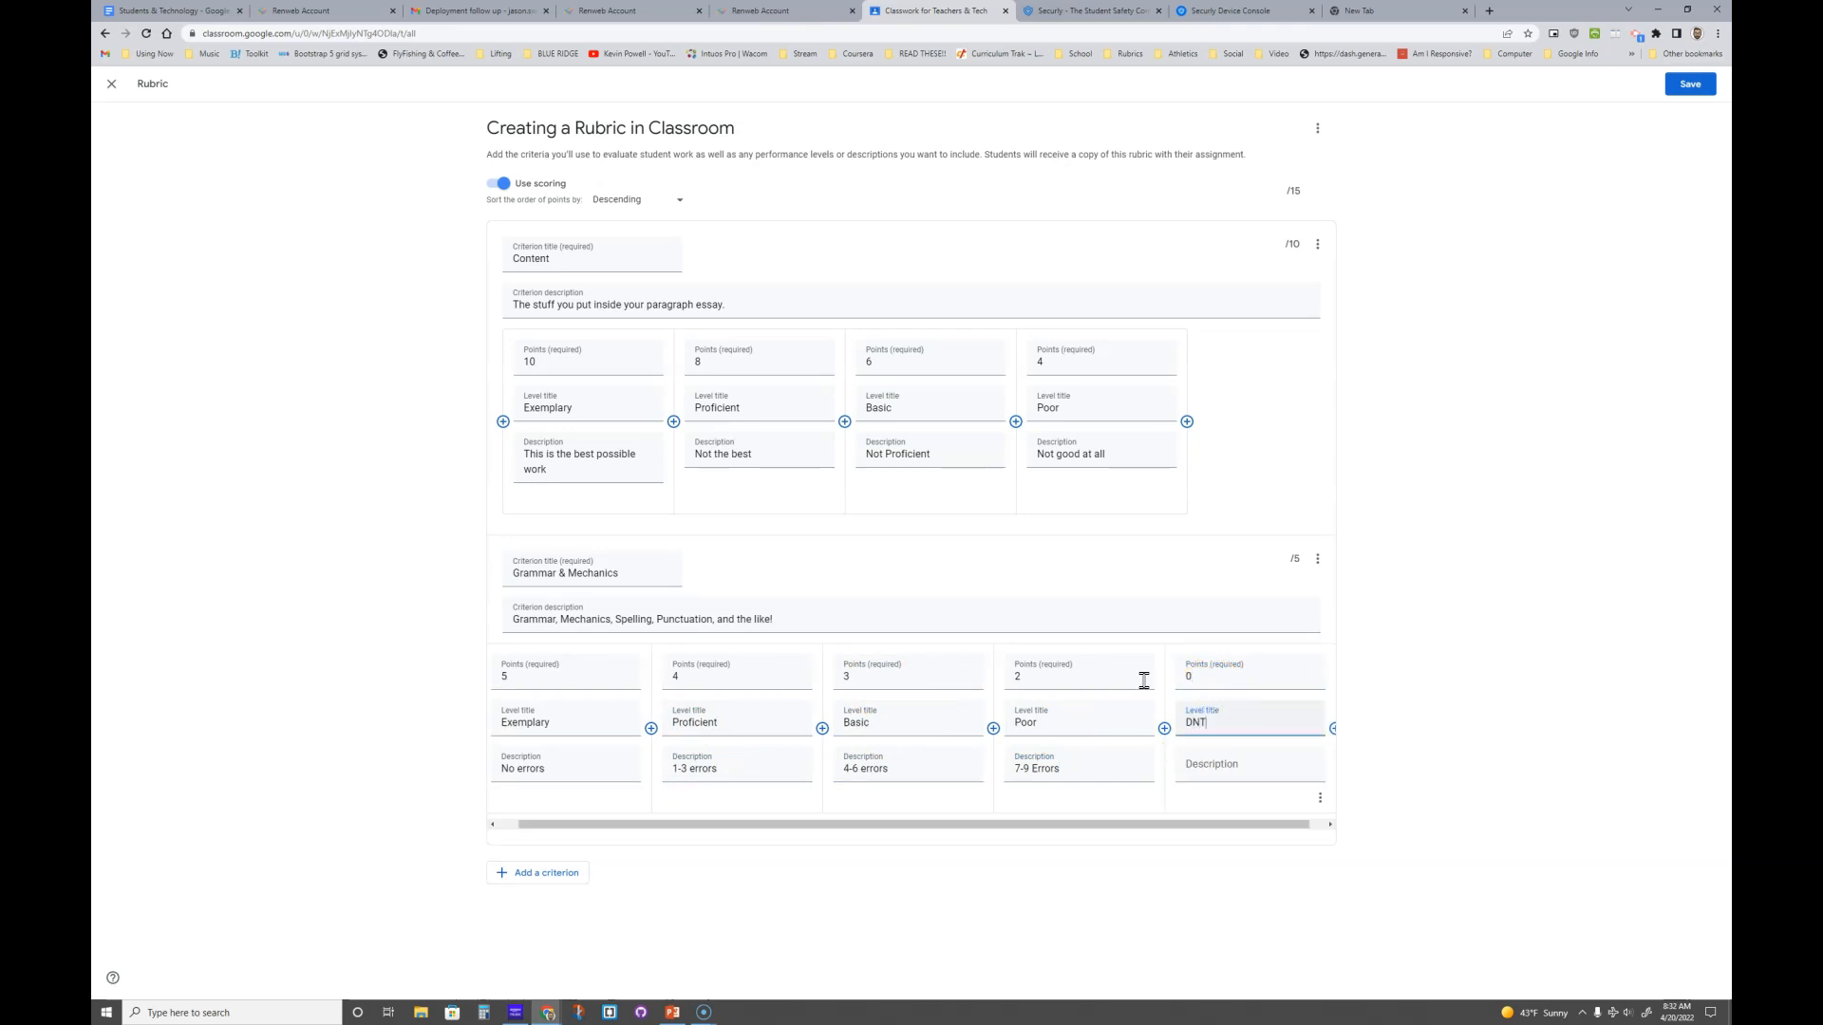
{"action": "key", "text": "Tab"}
- Save the 15-point rubric, assign 'Creating a Rubric in Classroom', and view its student work
{"action": "left_click", "coordinate": [1681, 85]}
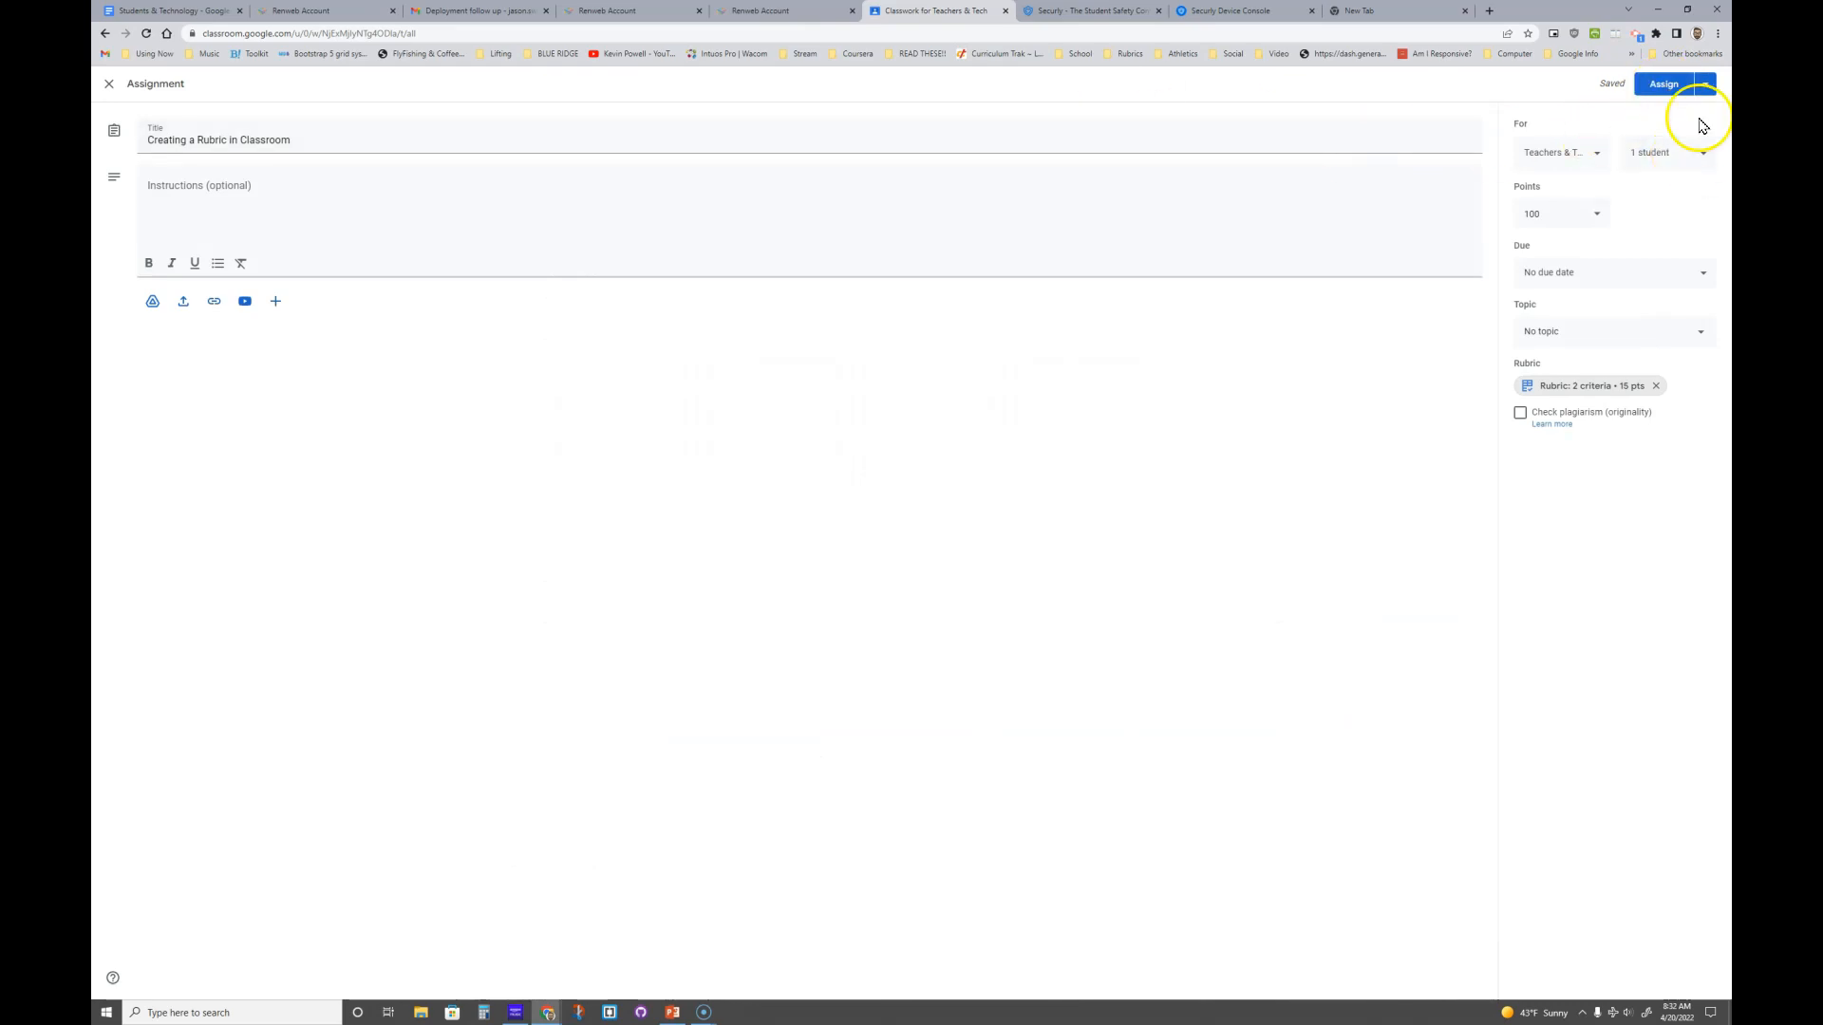
{"action": "left_click", "coordinate": [1670, 86]}
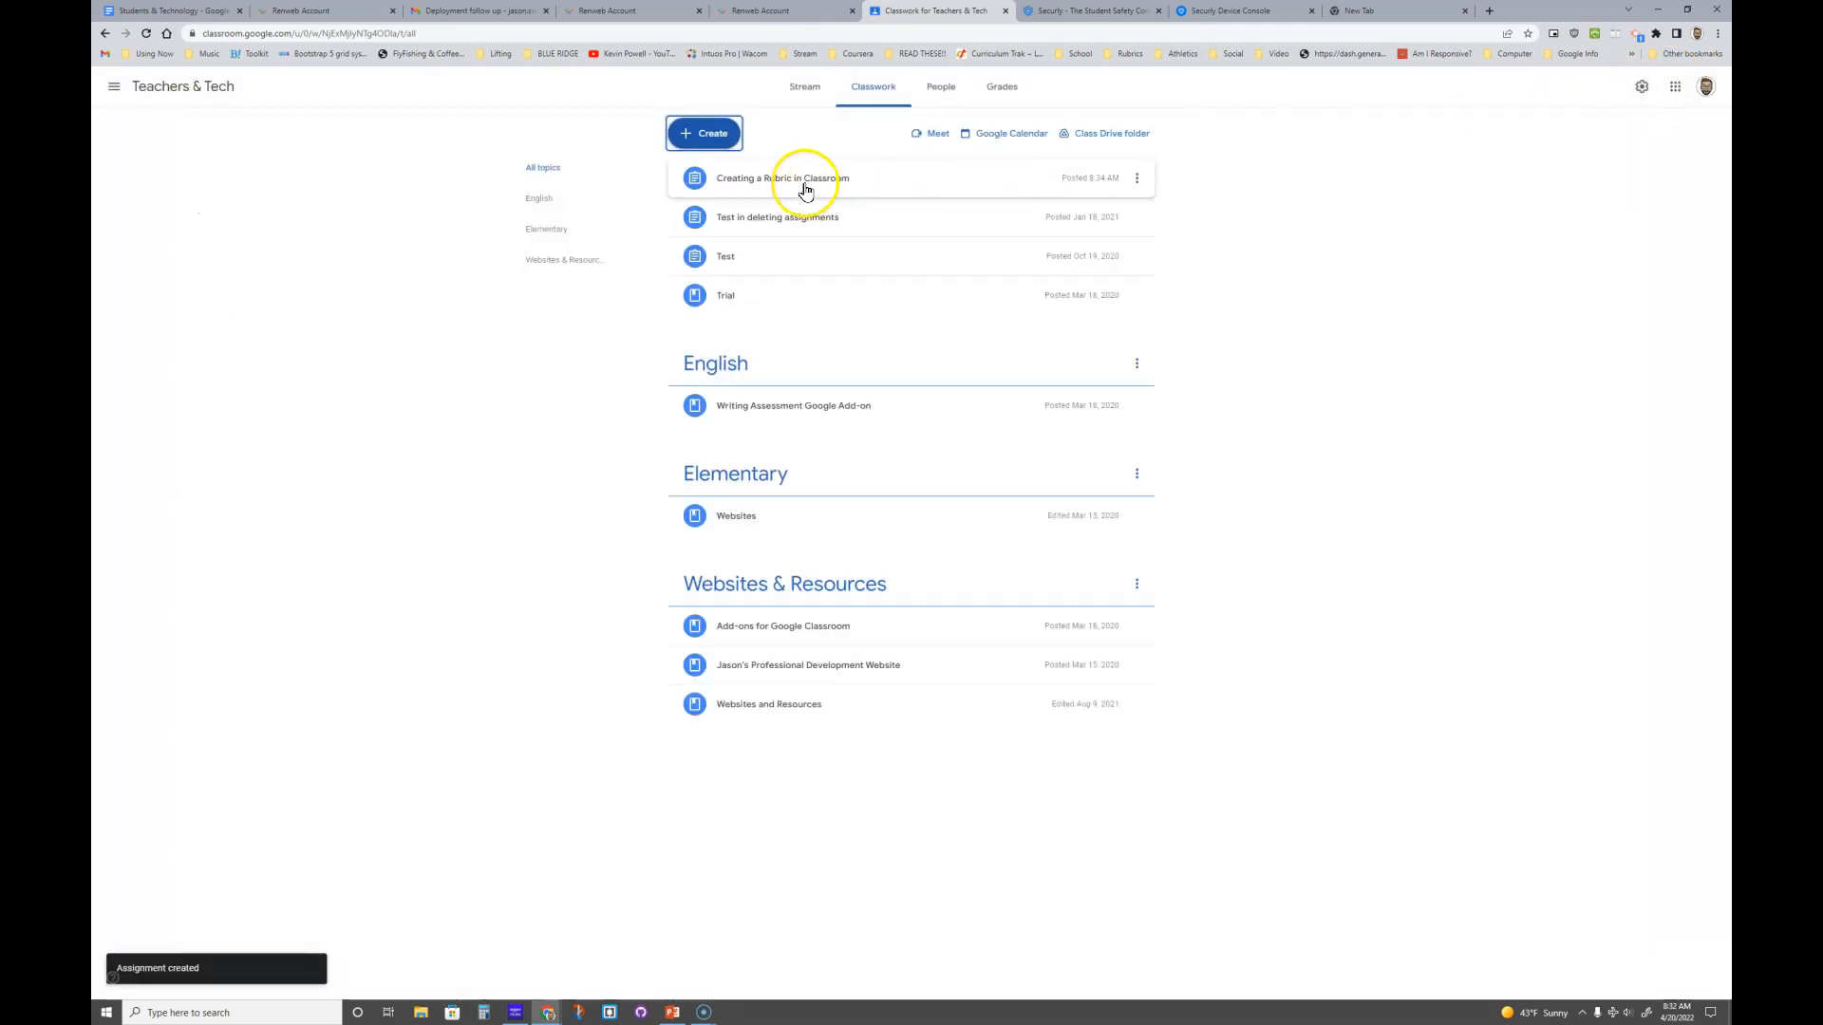
{"action": "left_click", "coordinate": [802, 178]}
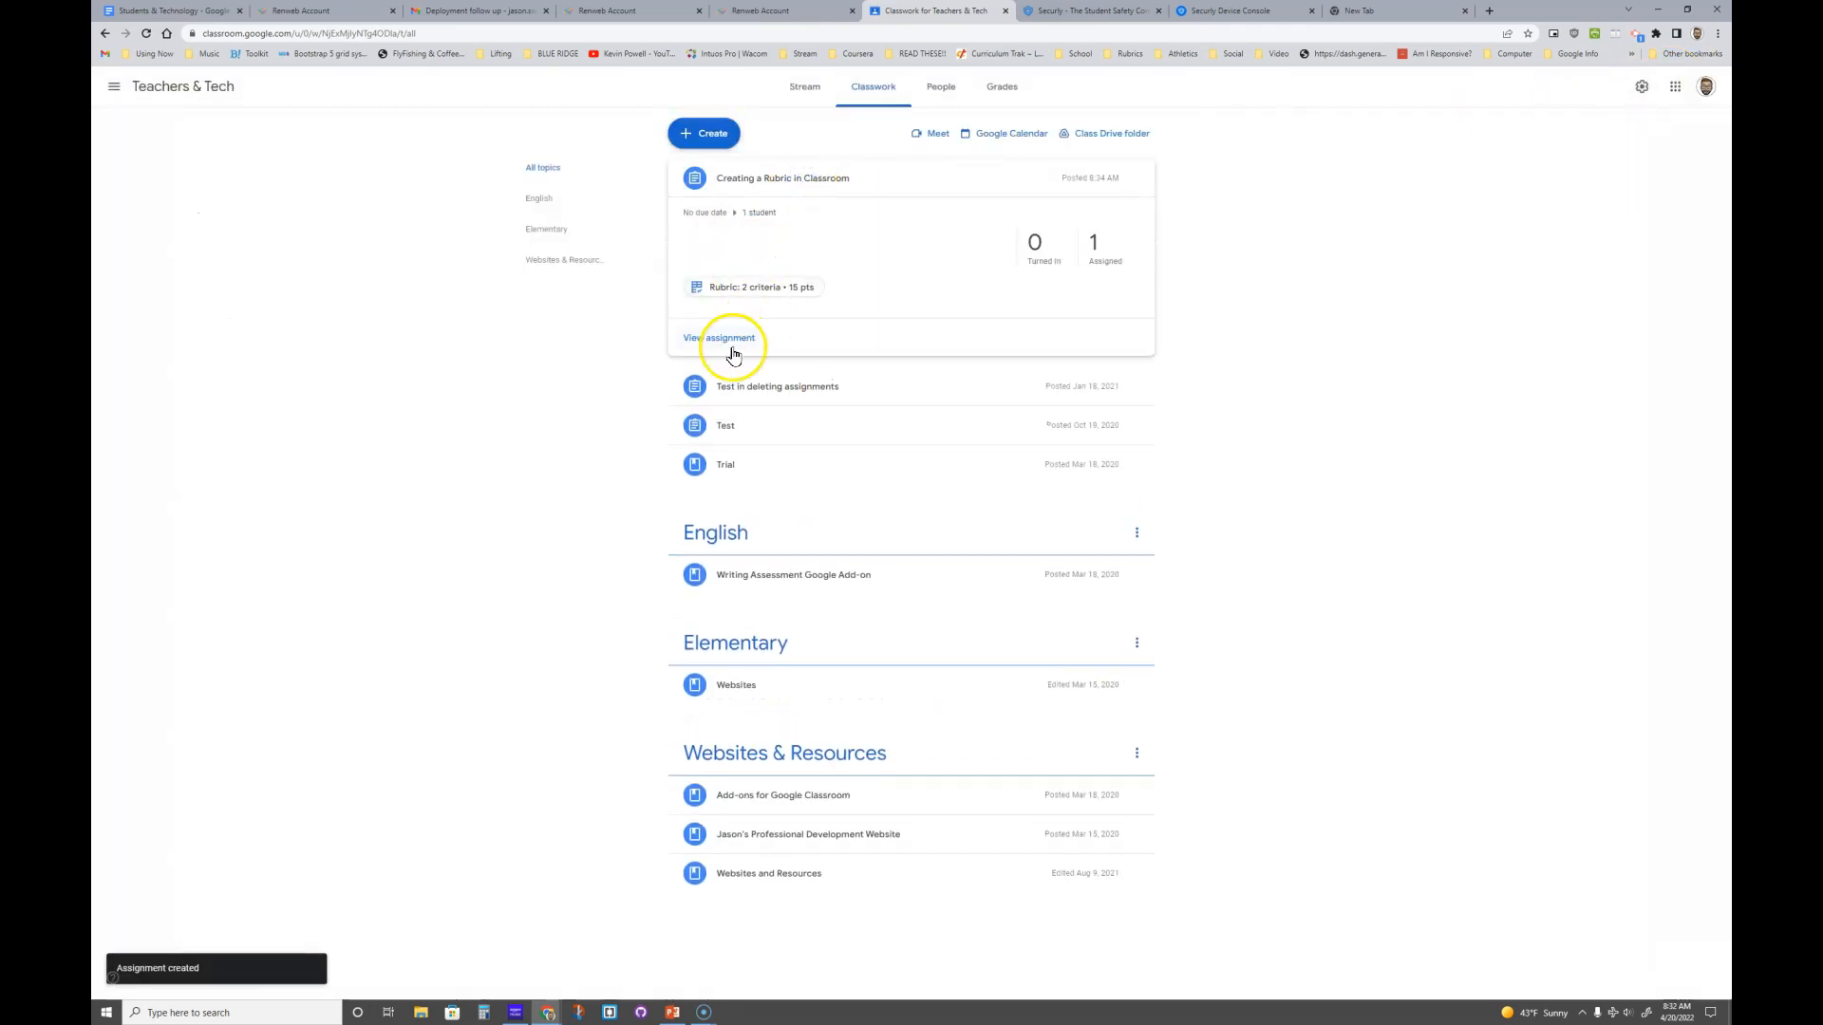
{"action": "left_click", "coordinate": [727, 339]}
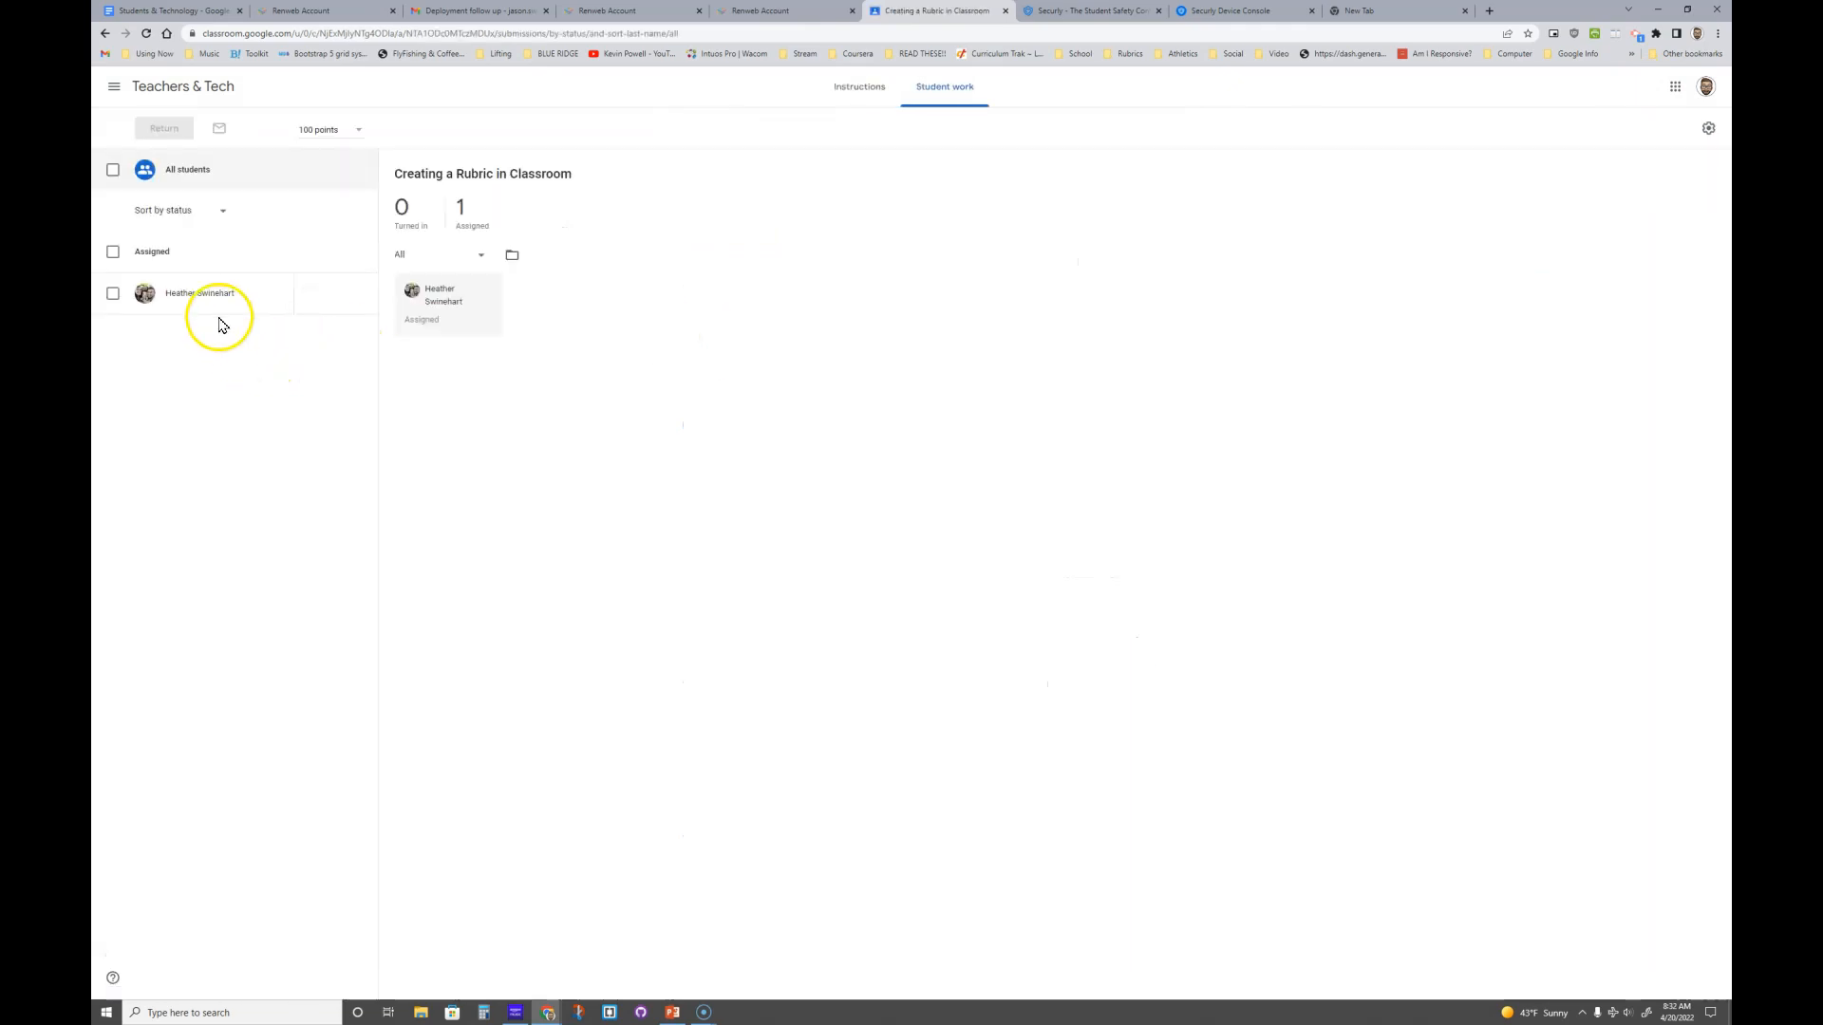
- Open the student's submission and expand the Content and Grammar & Mechanics level rows
{"action": "left_click", "coordinate": [252, 294]}
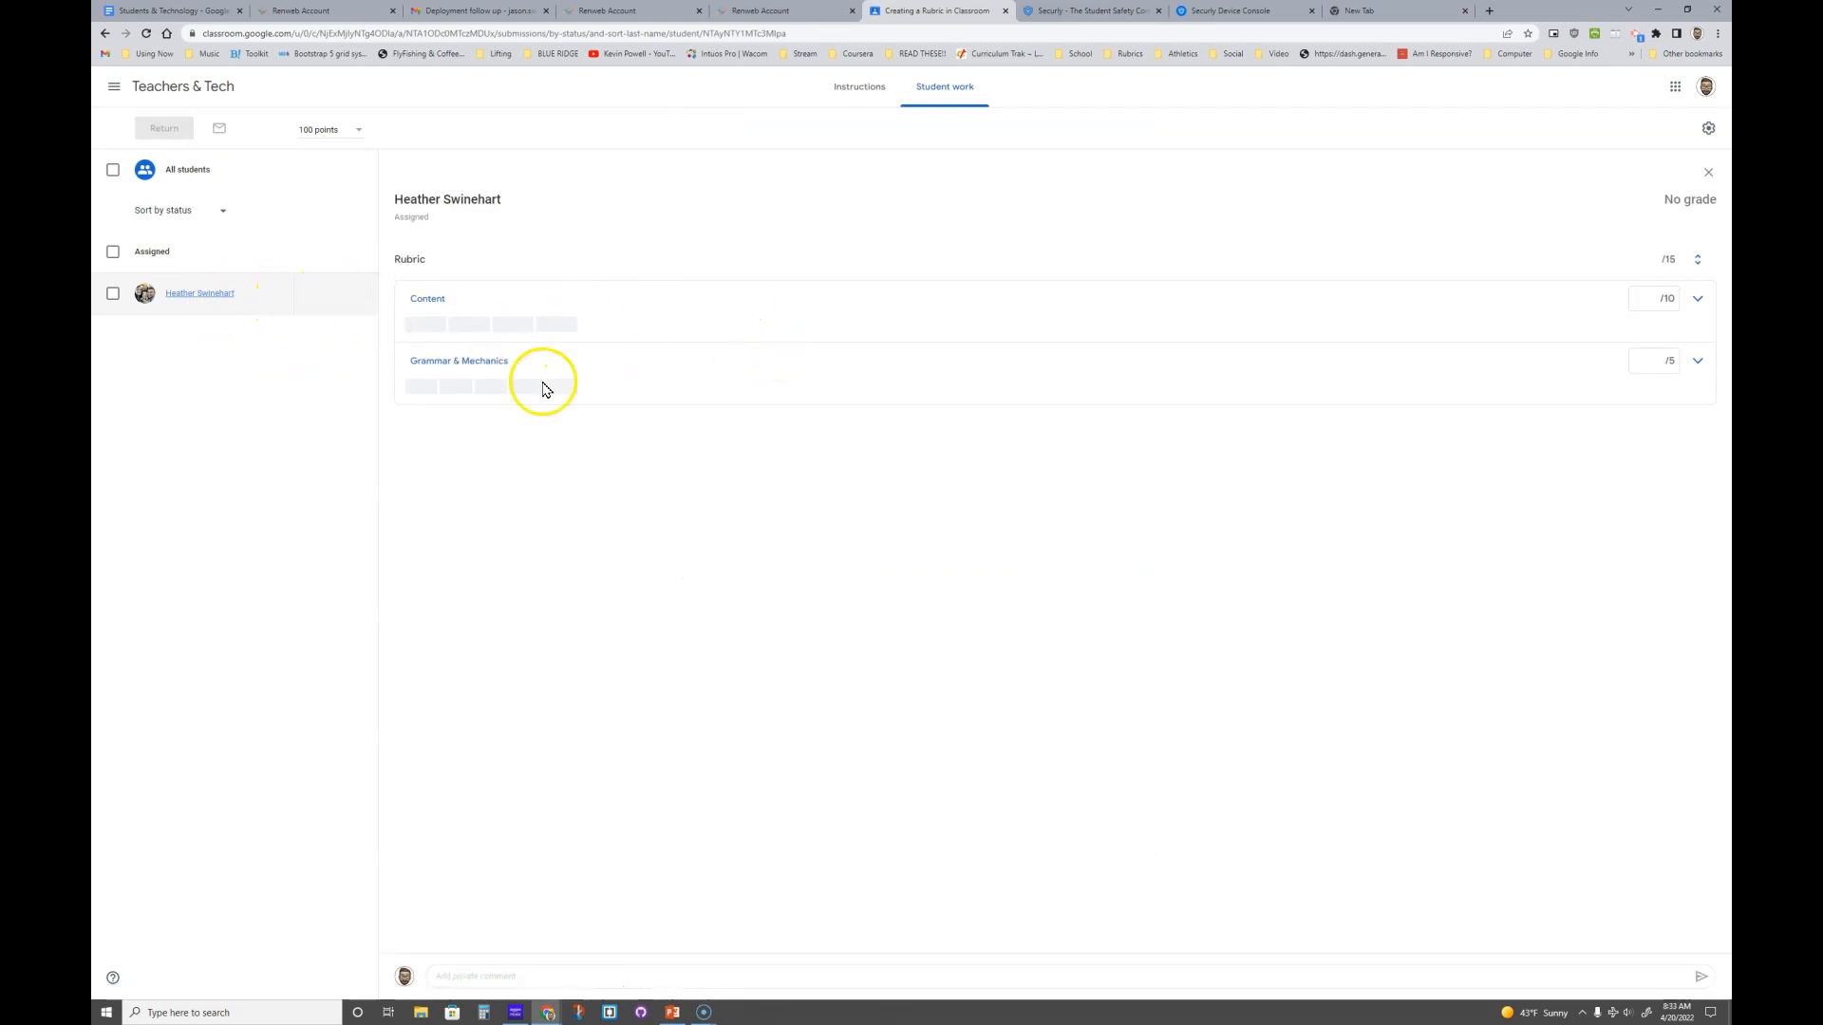
{"action": "left_click", "coordinate": [1698, 300]}
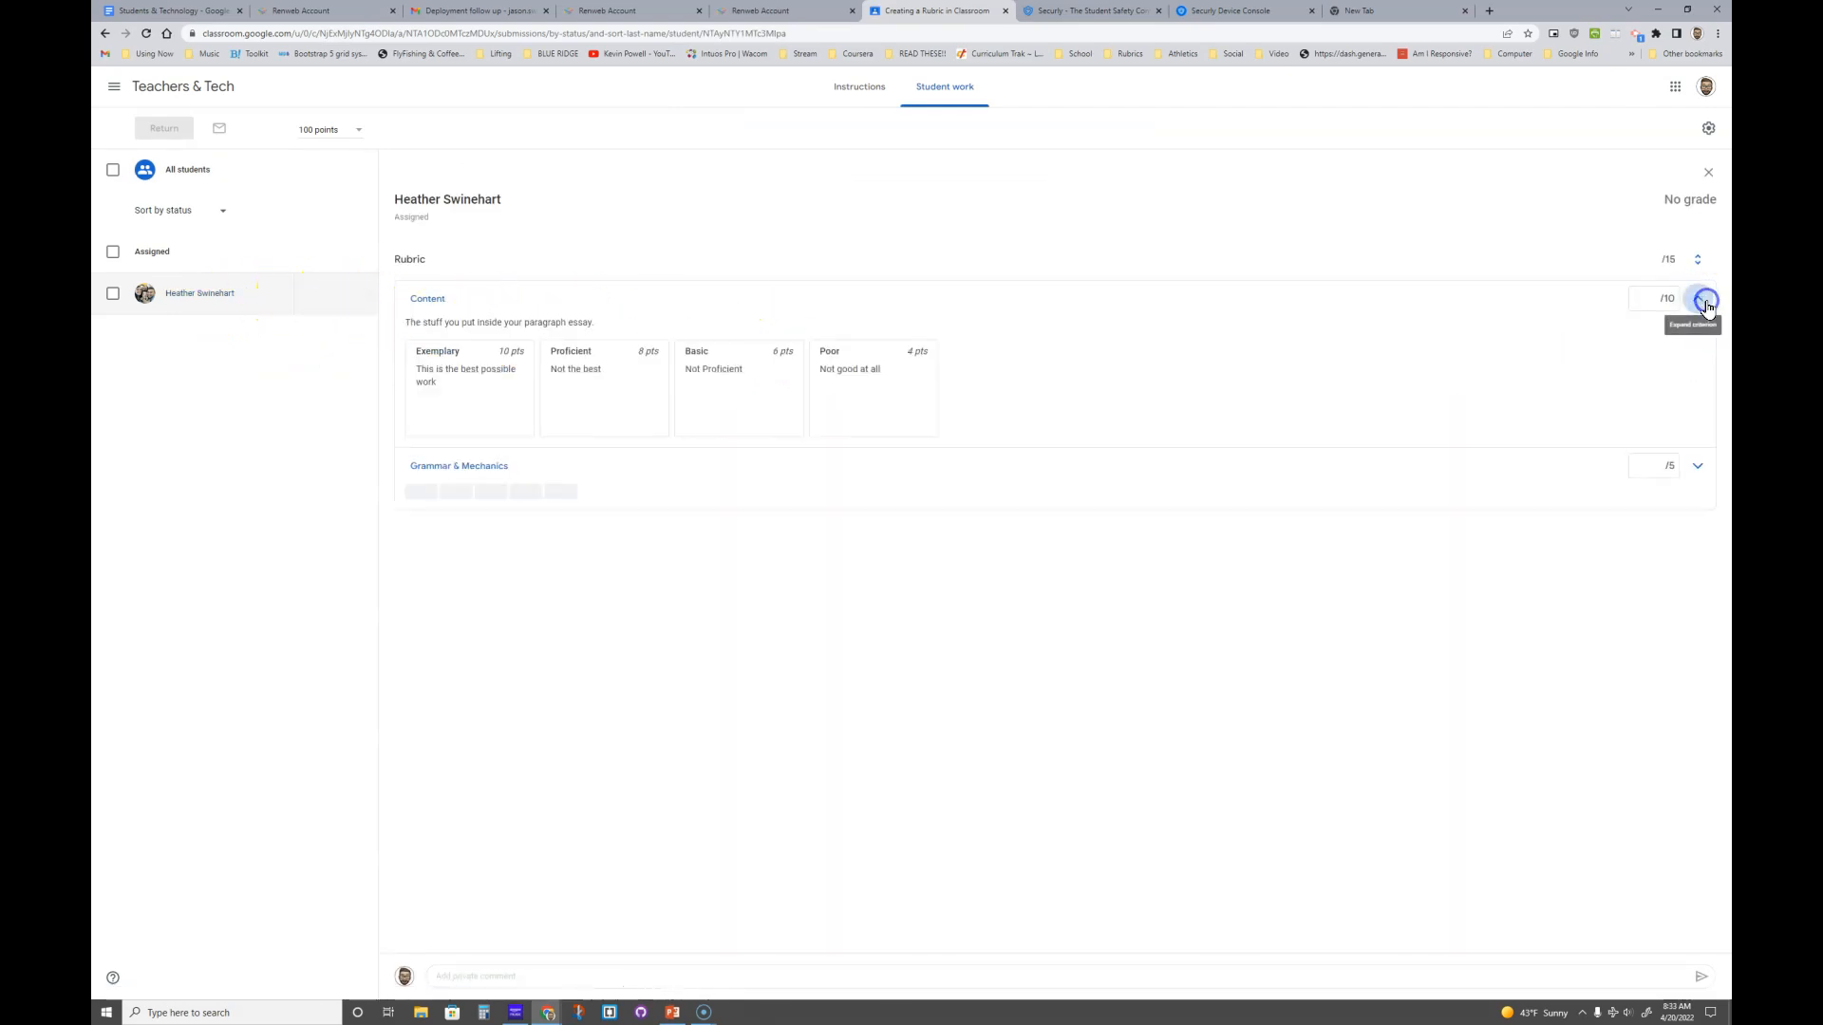
{"action": "left_click", "coordinate": [1699, 463]}
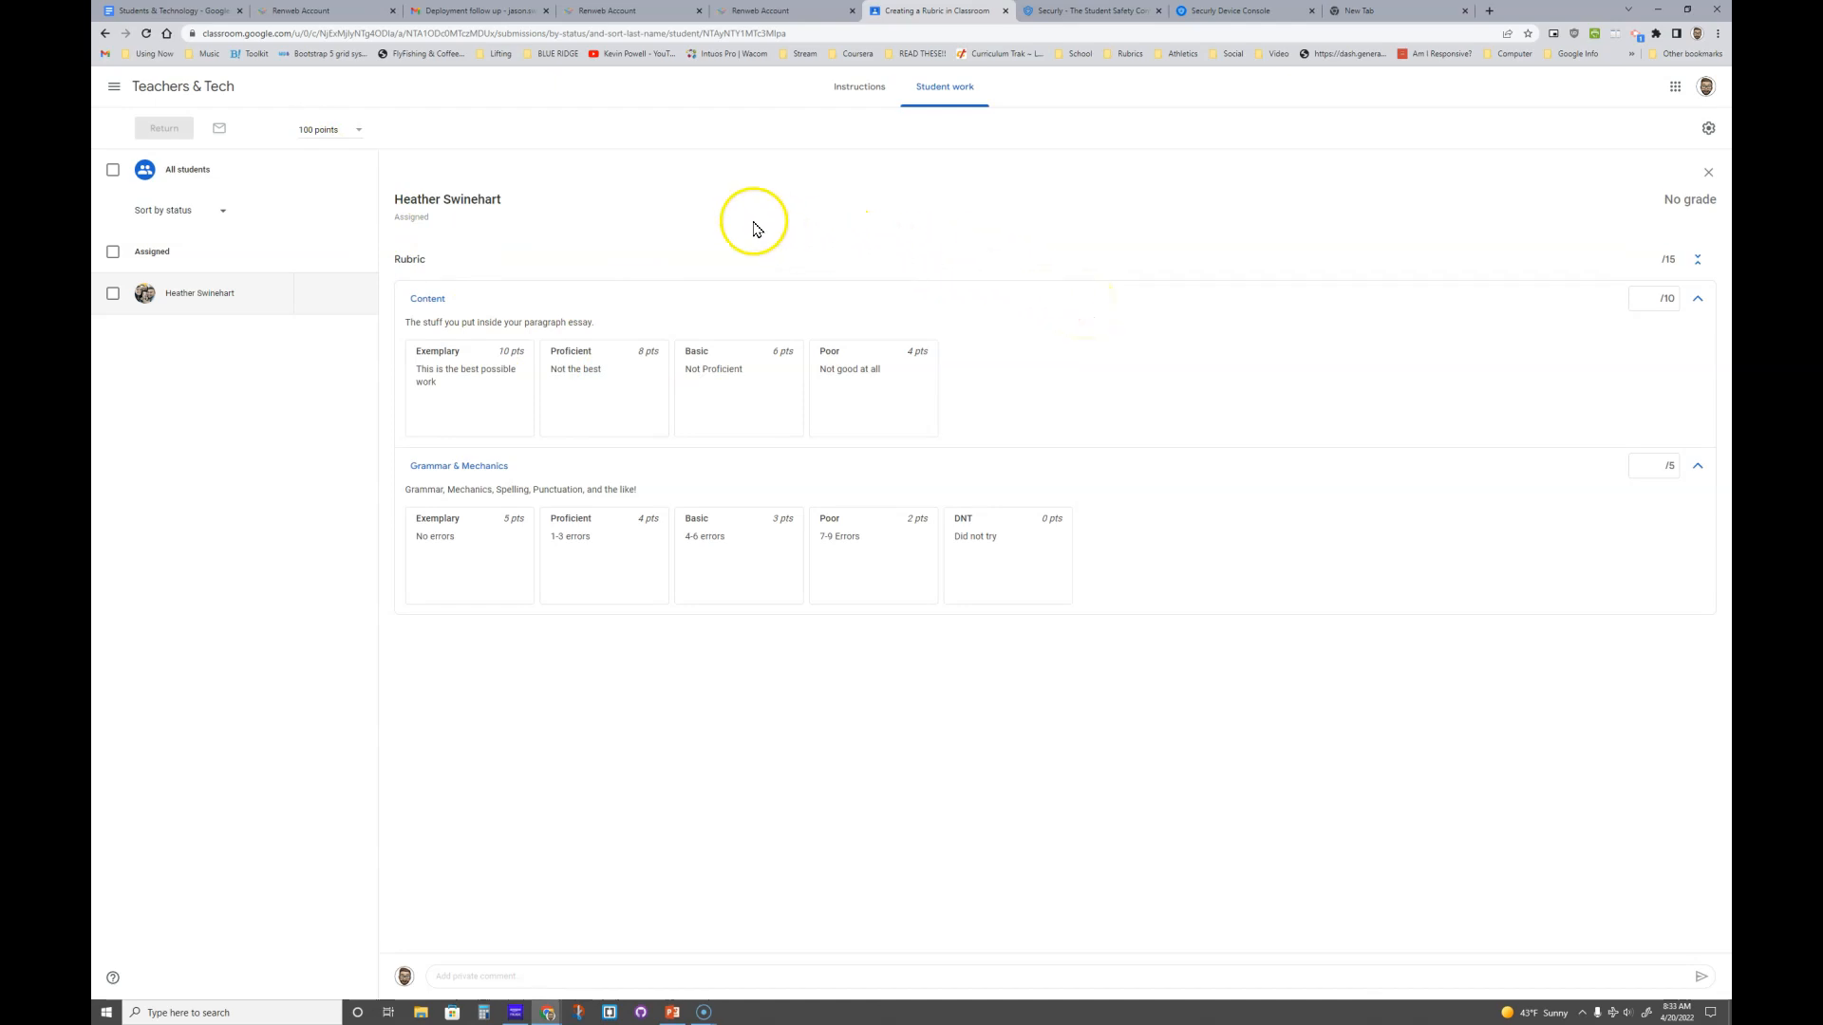
- Try Proficient for Content and several Grammar & Mechanics levels, then clear both scores
{"action": "left_click", "coordinate": [599, 381]}
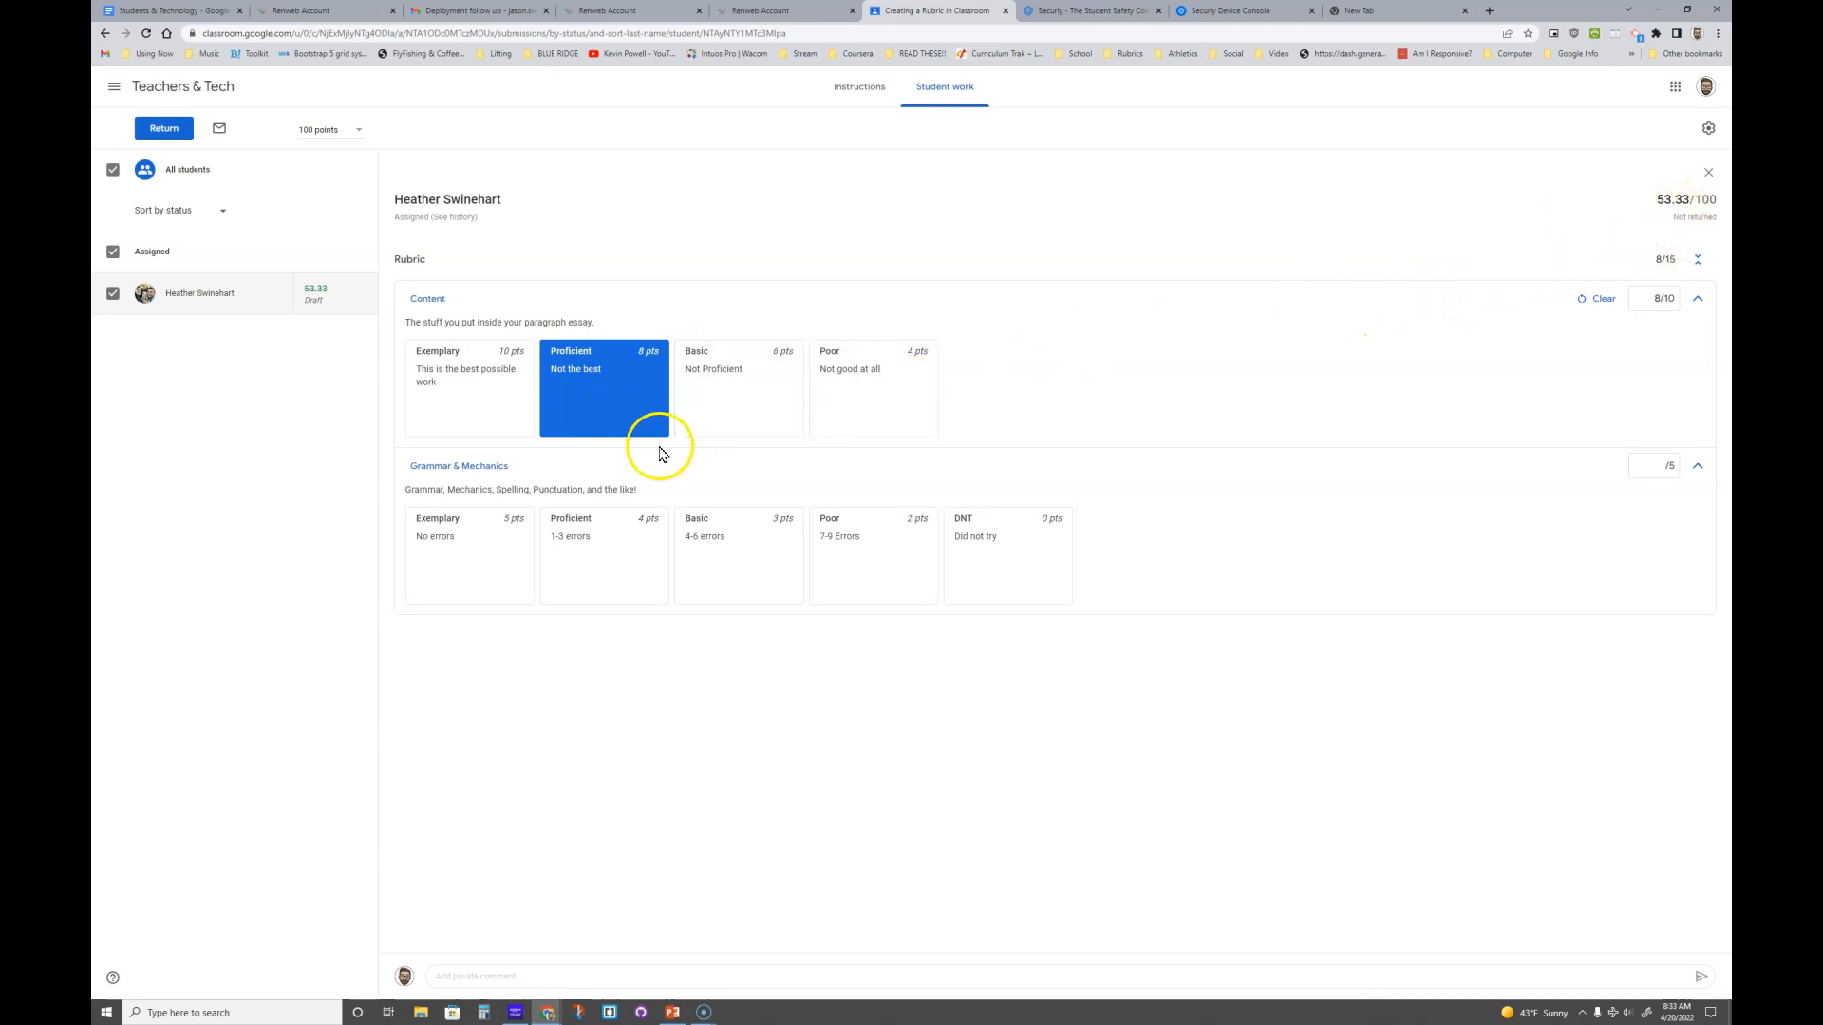
{"action": "left_click", "coordinate": [464, 558]}
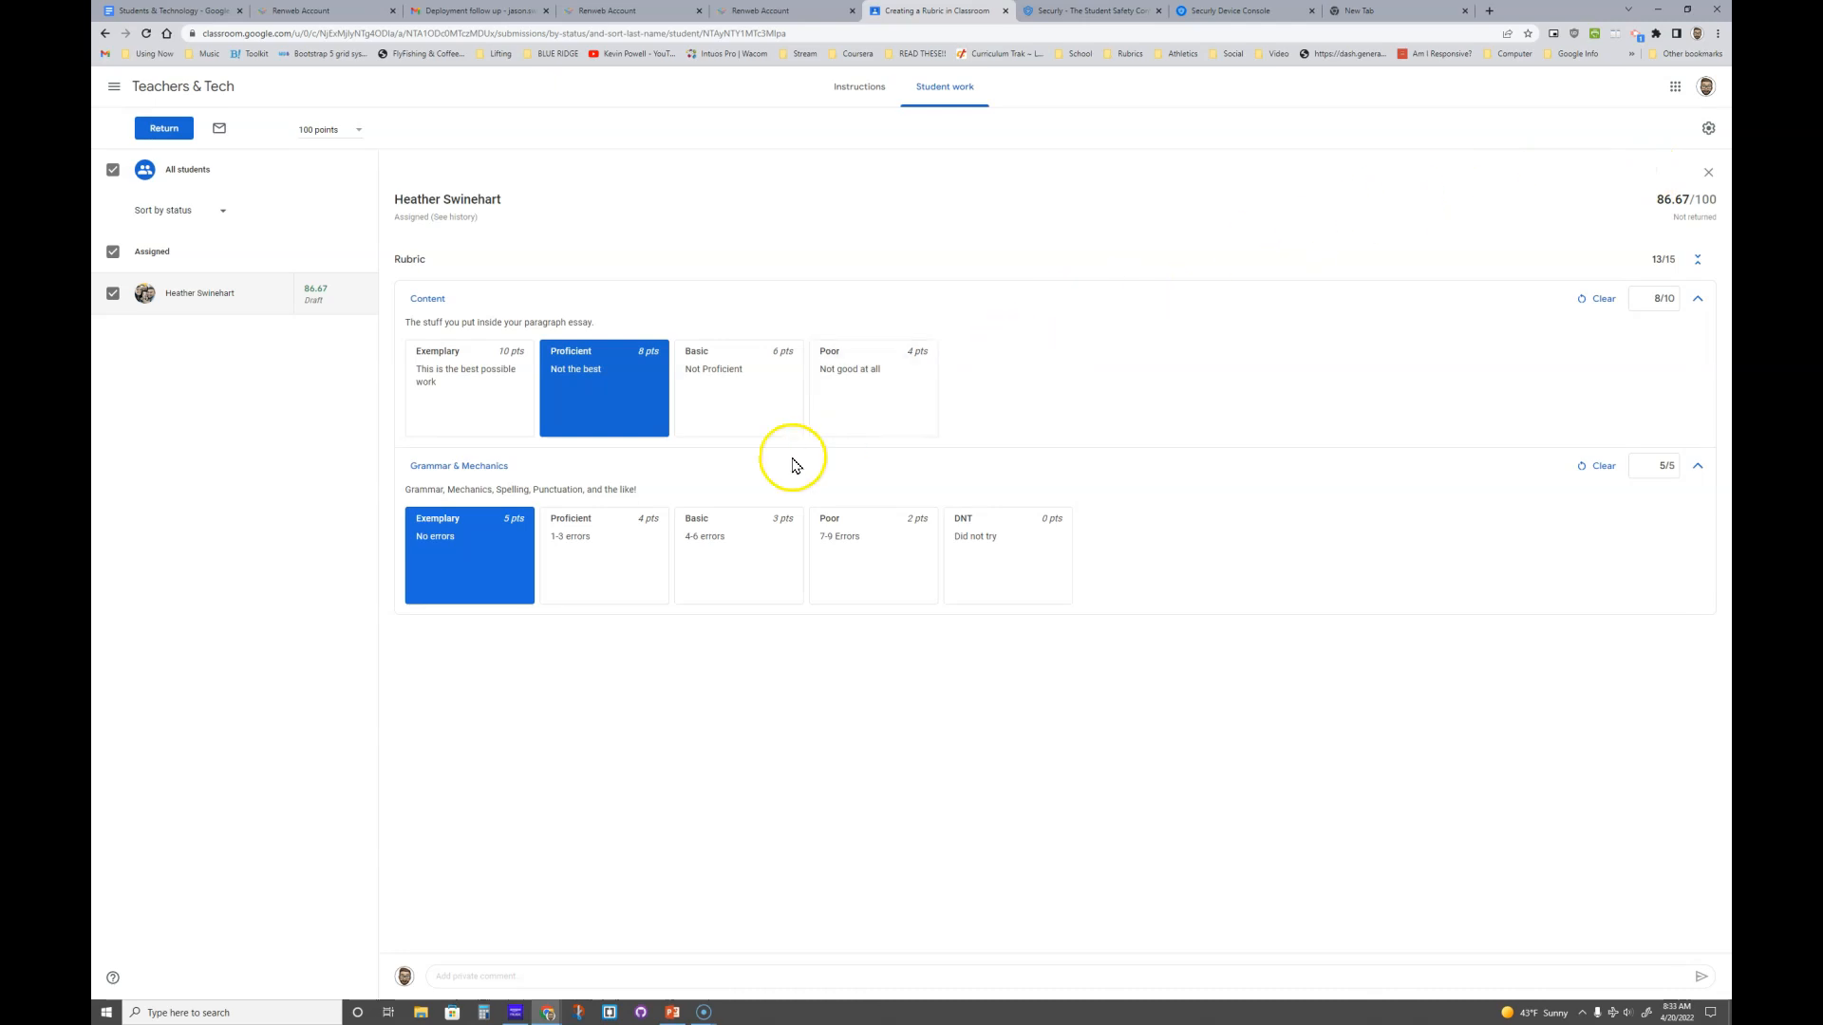
{"action": "left_click", "coordinate": [990, 539]}
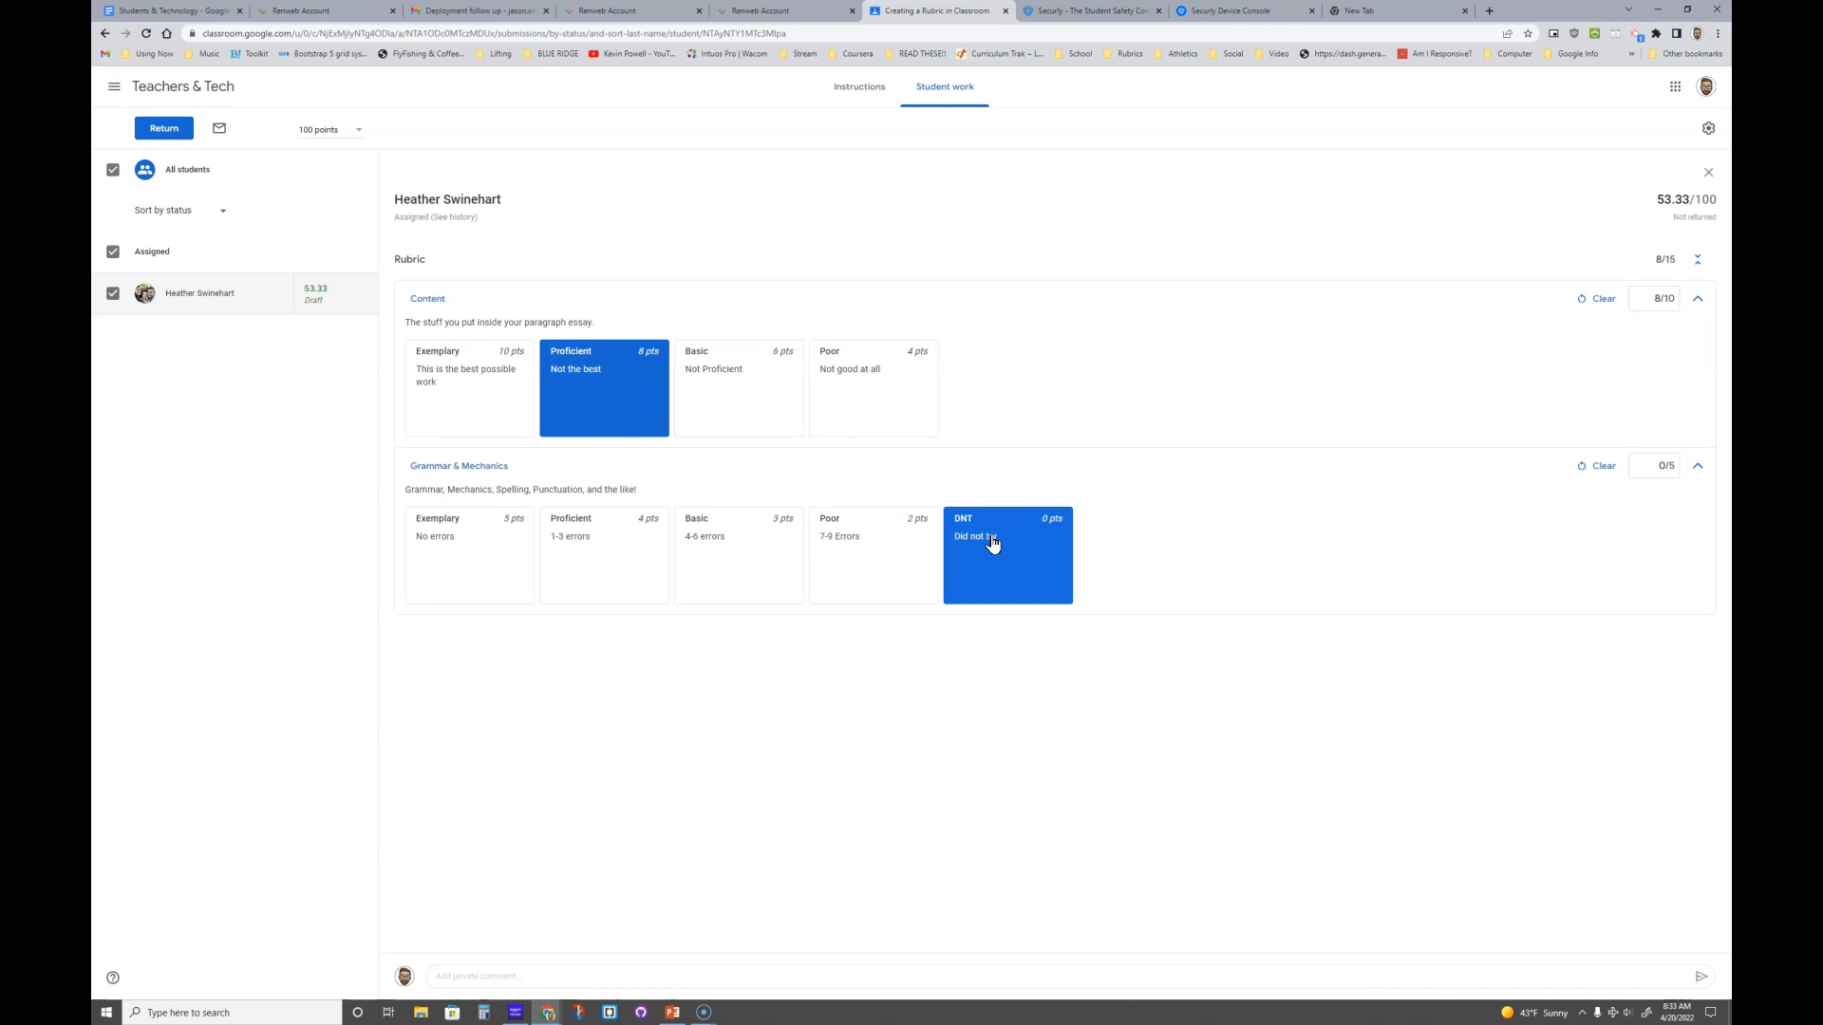
{"action": "left_click", "coordinate": [882, 541]}
{"action": "left_click", "coordinate": [769, 538]}
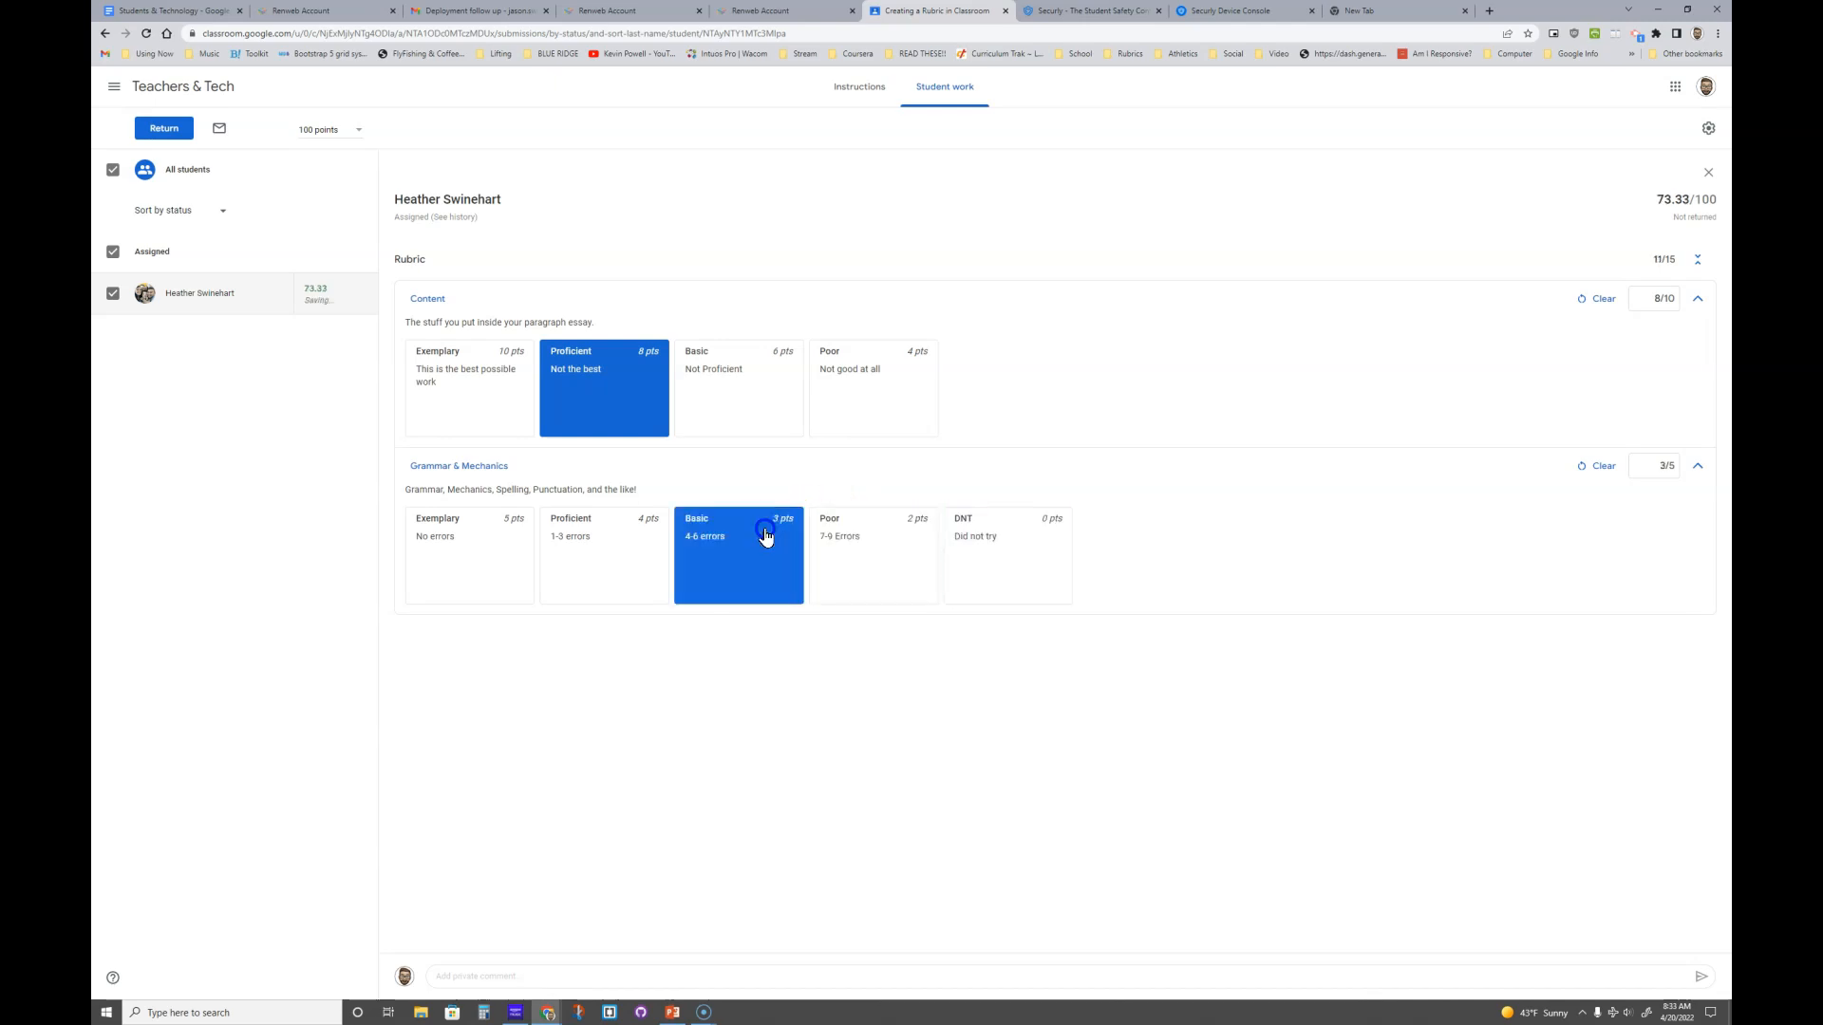
{"action": "left_click", "coordinate": [1603, 466]}
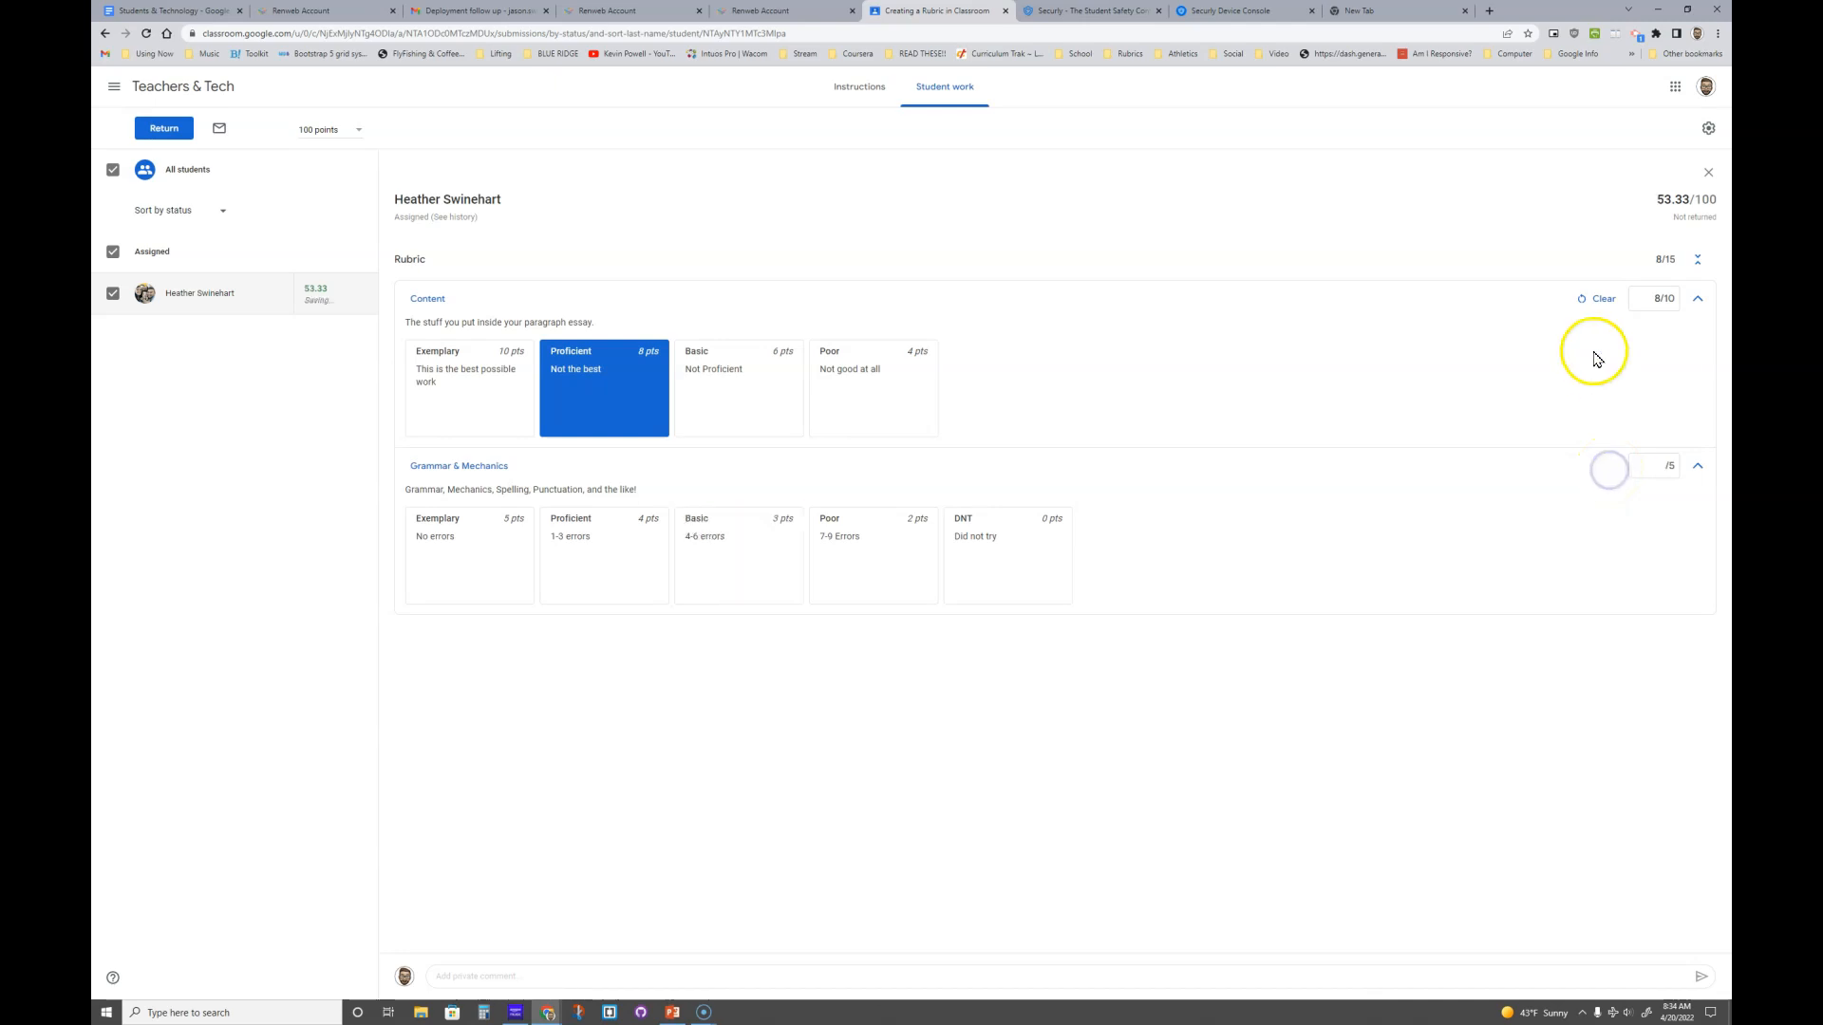
{"action": "left_click", "coordinate": [1602, 300]}
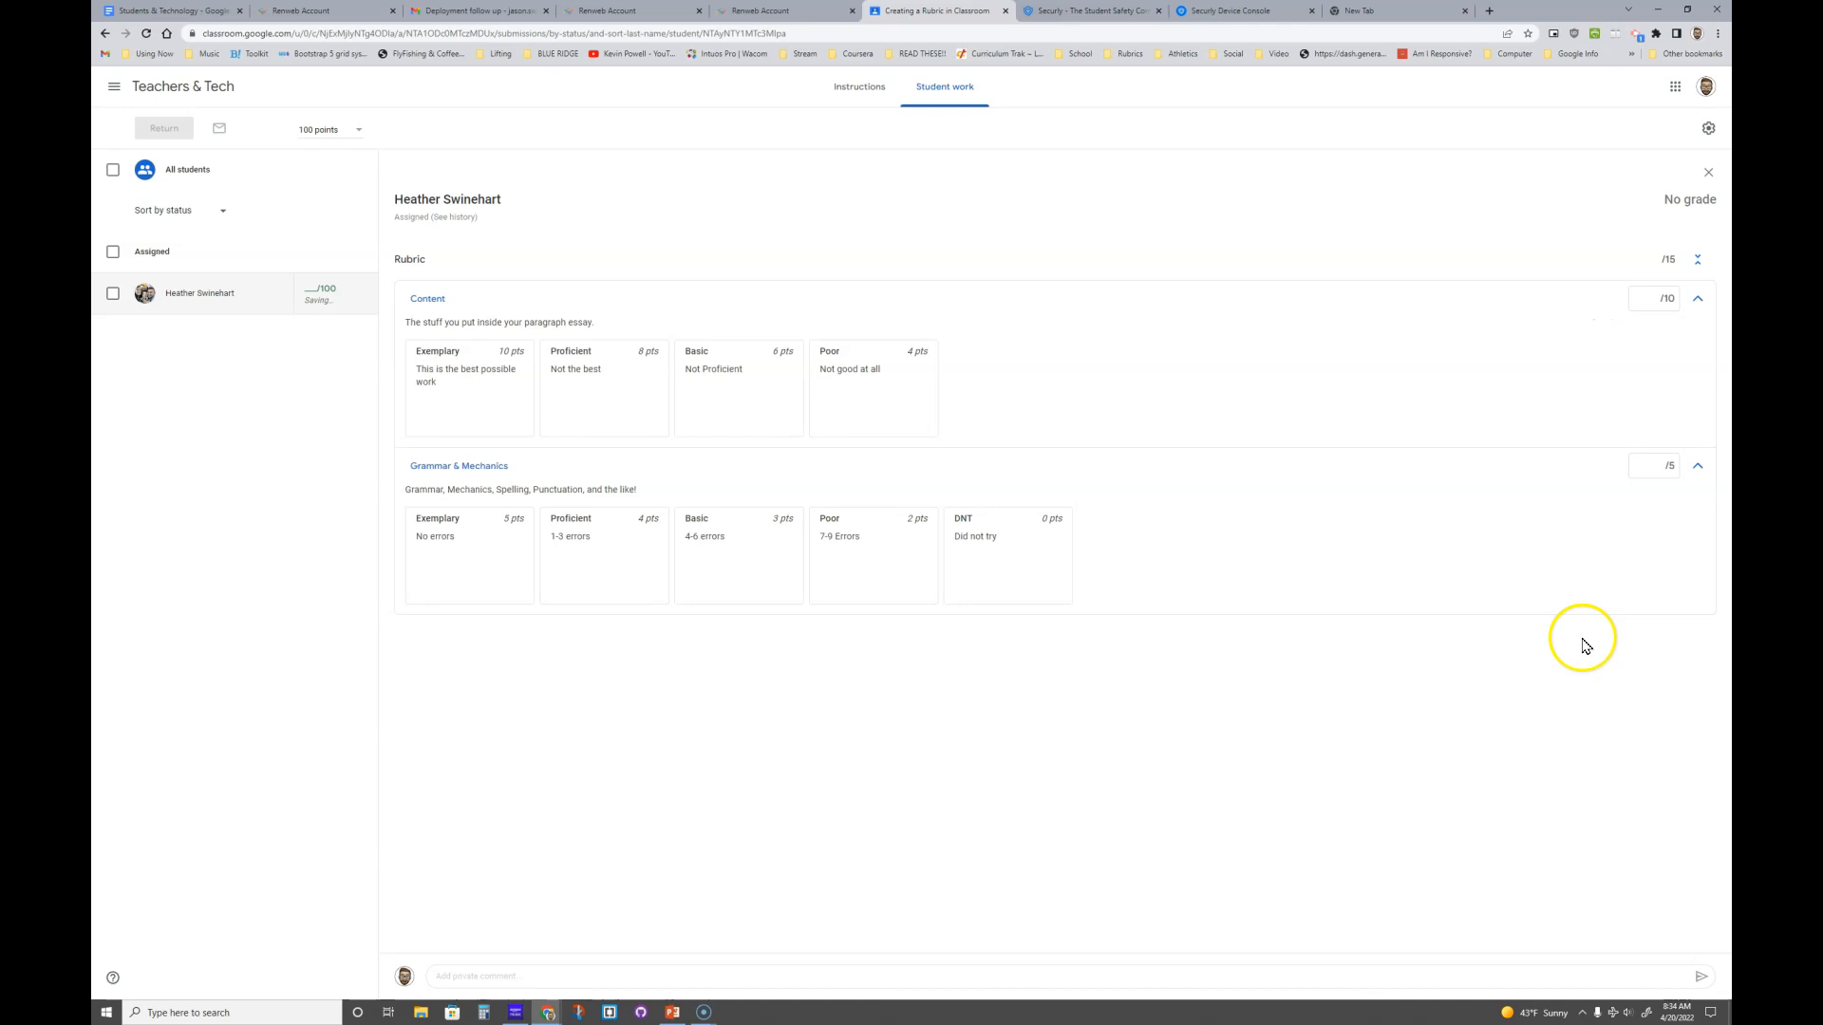
- Score Content Exemplary (10 points) and Grammar & Mechanics Basic (3 points)
{"action": "left_click", "coordinate": [470, 418]}
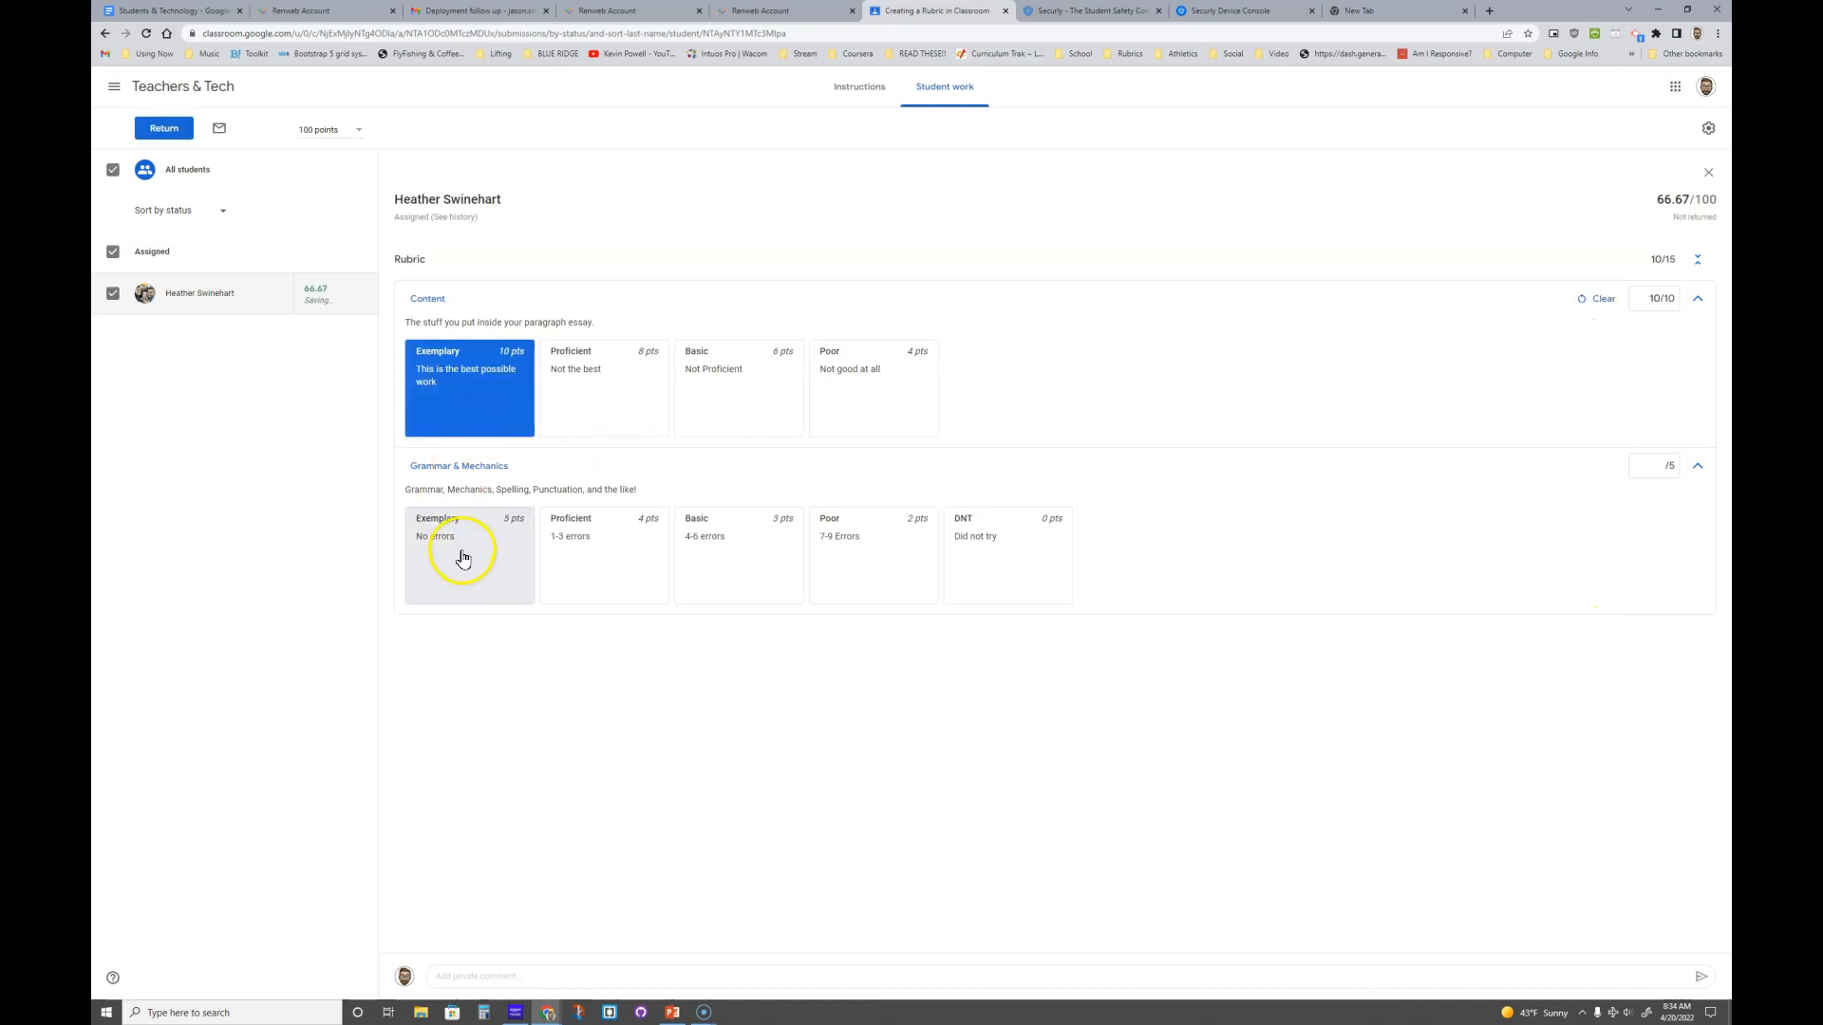
{"action": "left_click", "coordinate": [765, 549]}
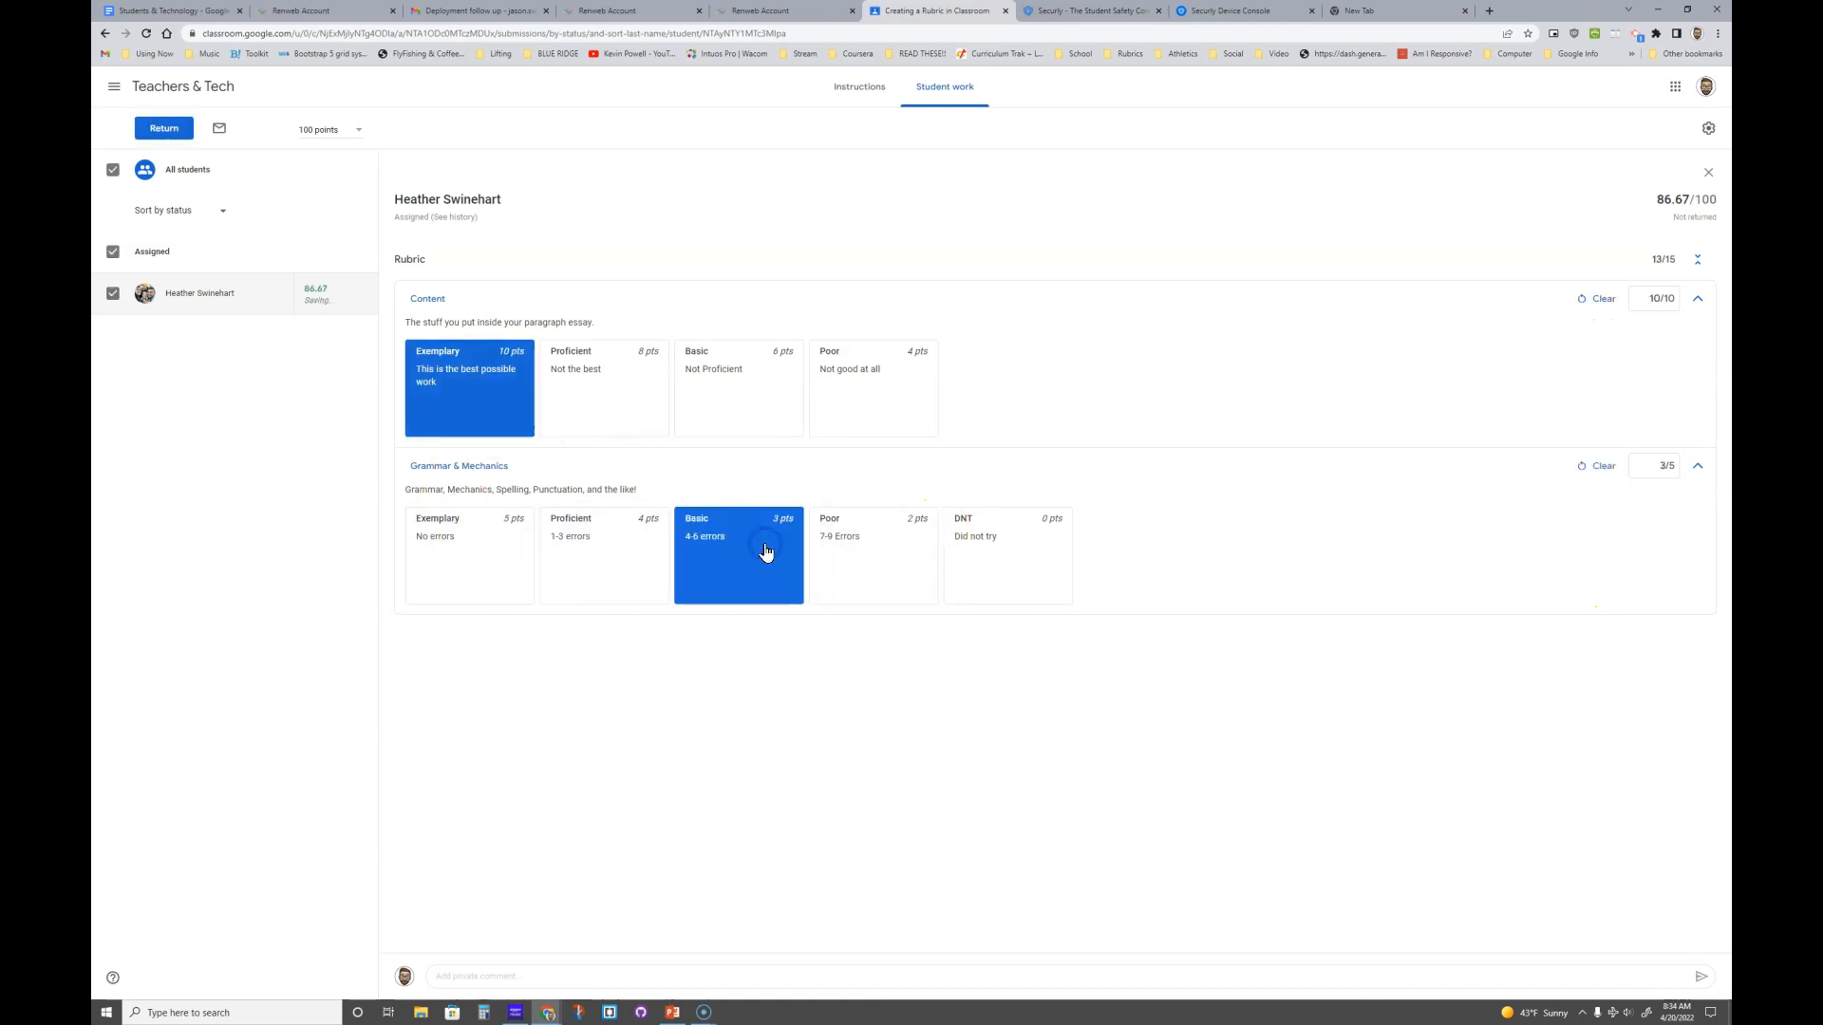
{"action": "left_click", "coordinate": [602, 975]}
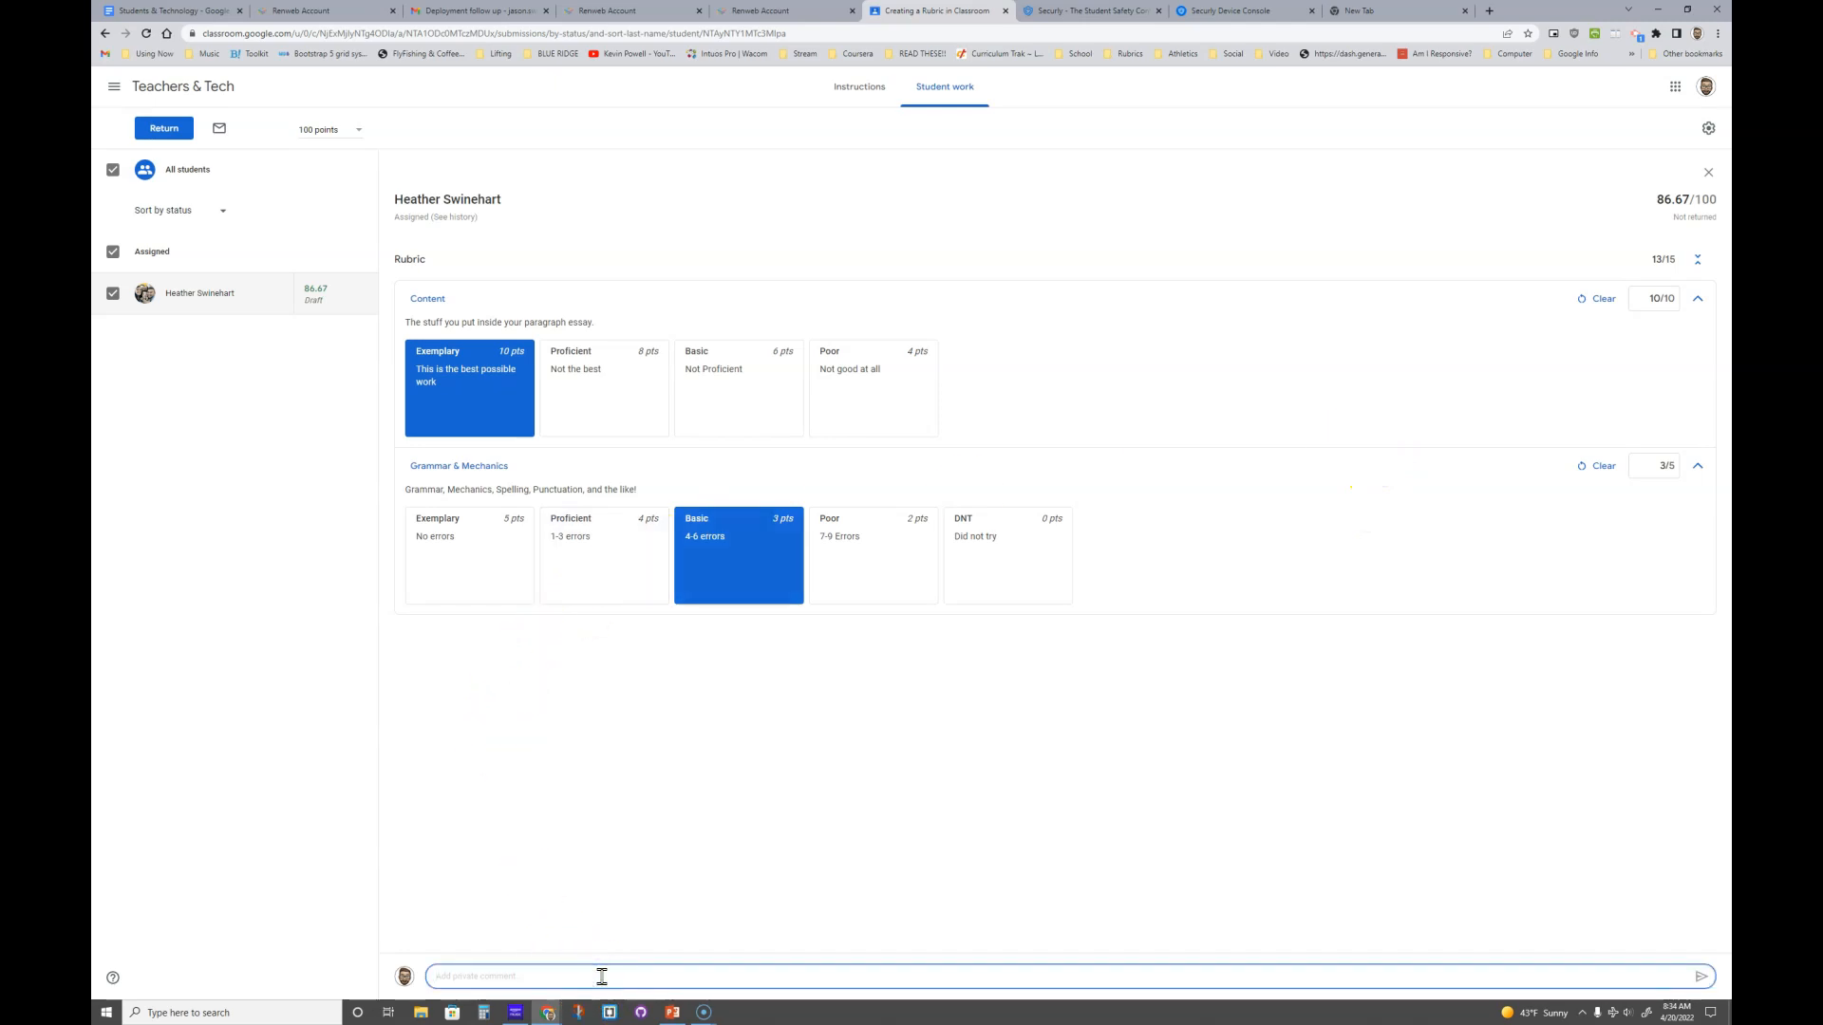
- Send a private comment asking the student to check their paper first, then return the 86.67/100 work
{"action": "type", "text": "Conte ask me to check your paper first!"}
{"action": "left_click", "coordinate": [1702, 976]}
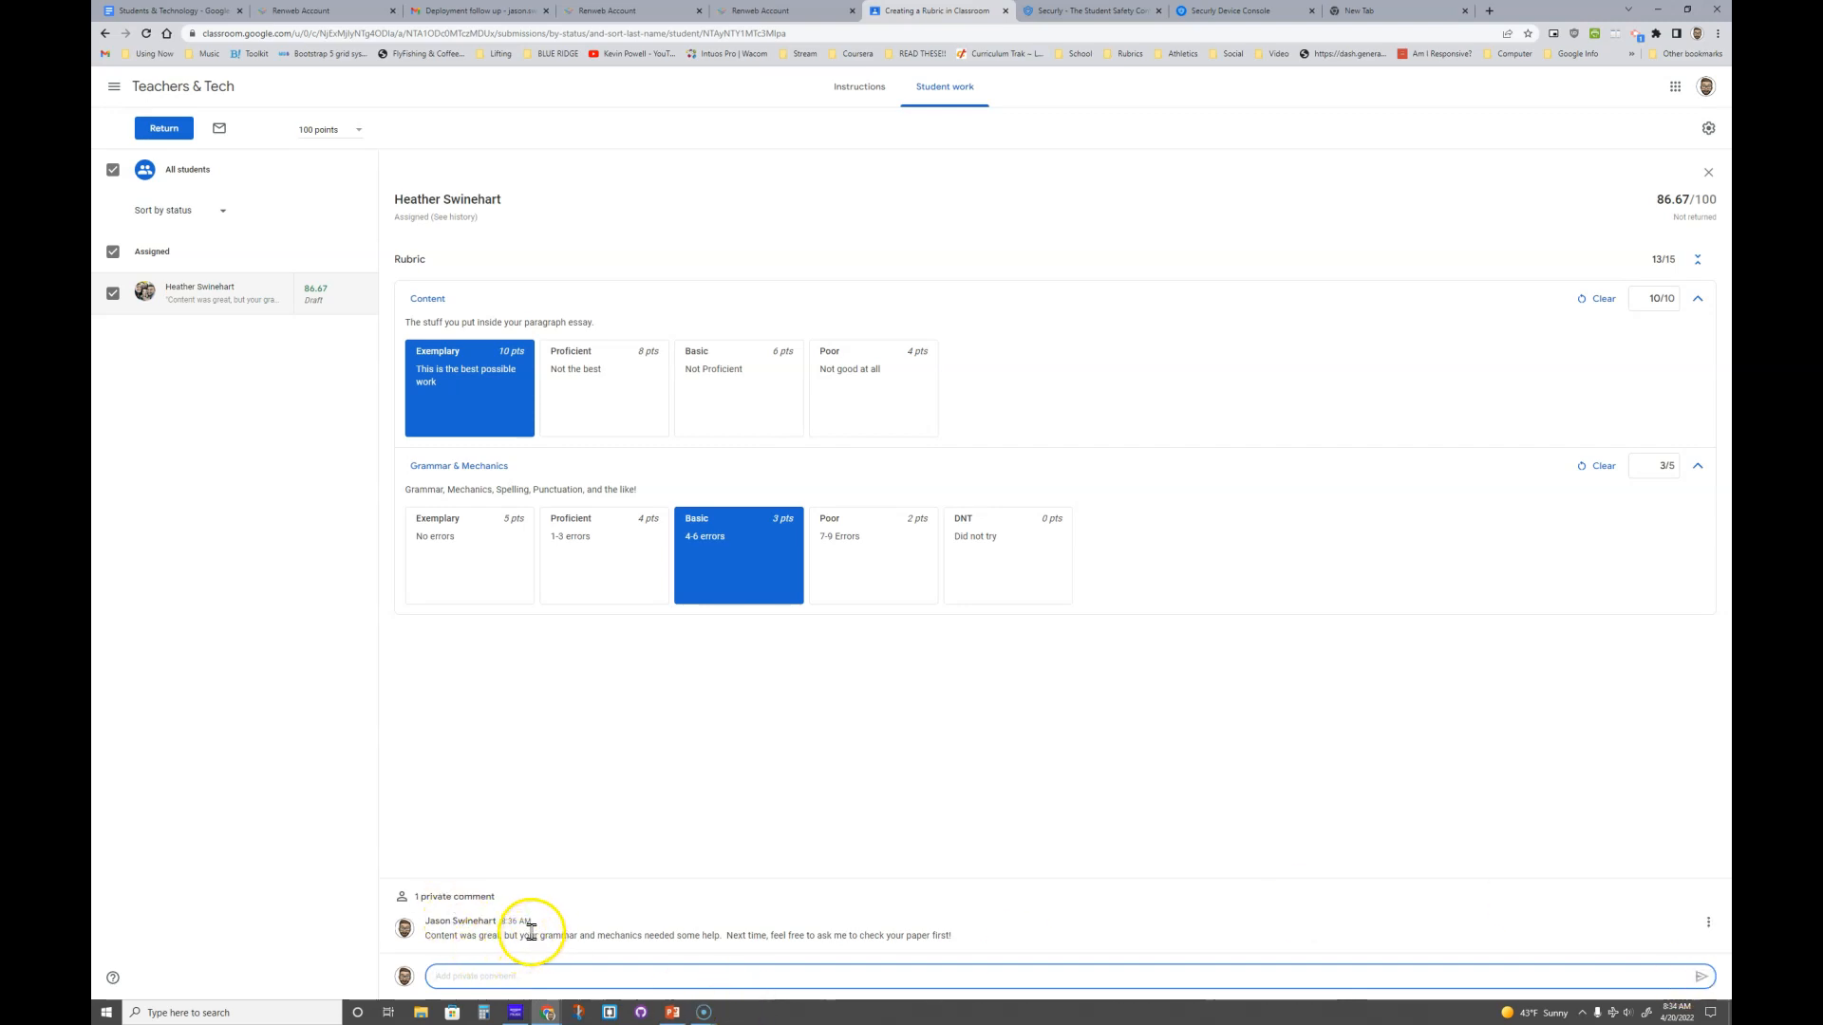
{"action": "left_click", "coordinate": [178, 133]}
{"action": "left_click", "coordinate": [996, 573]}
{"action": "left_click", "coordinate": [945, 562]}
{"action": "left_click", "coordinate": [1037, 597]}
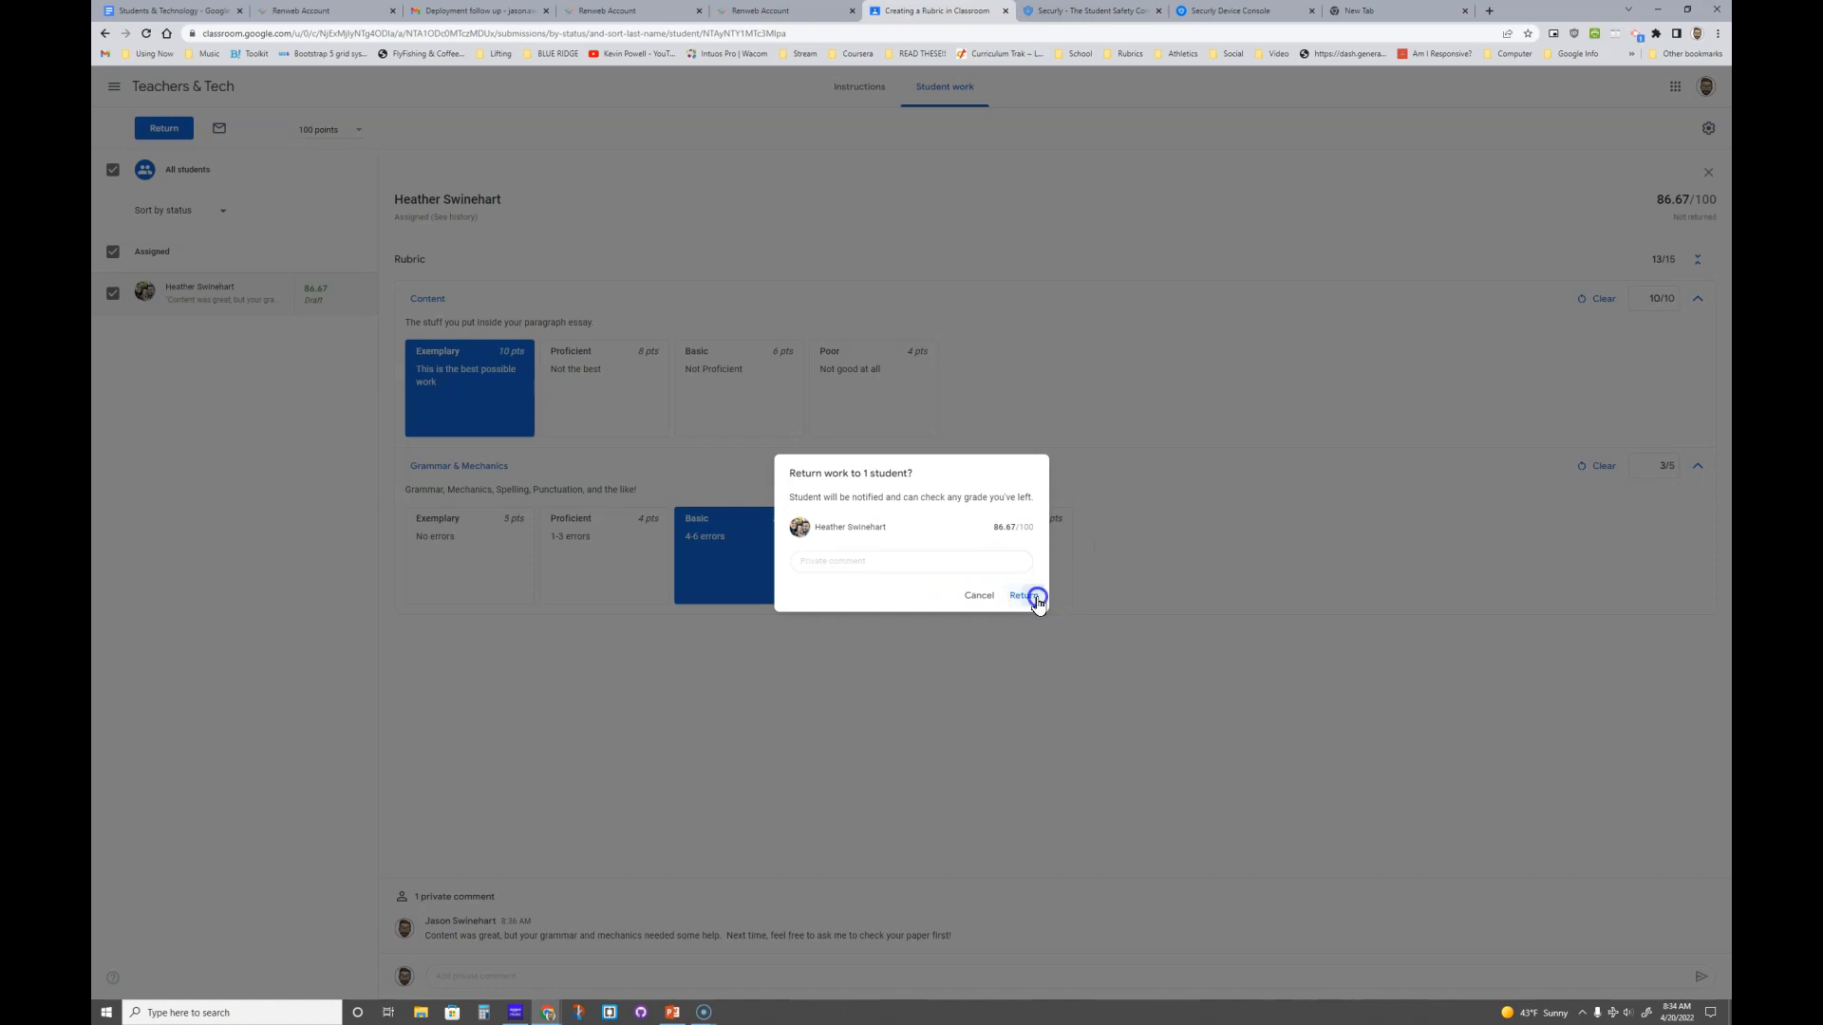